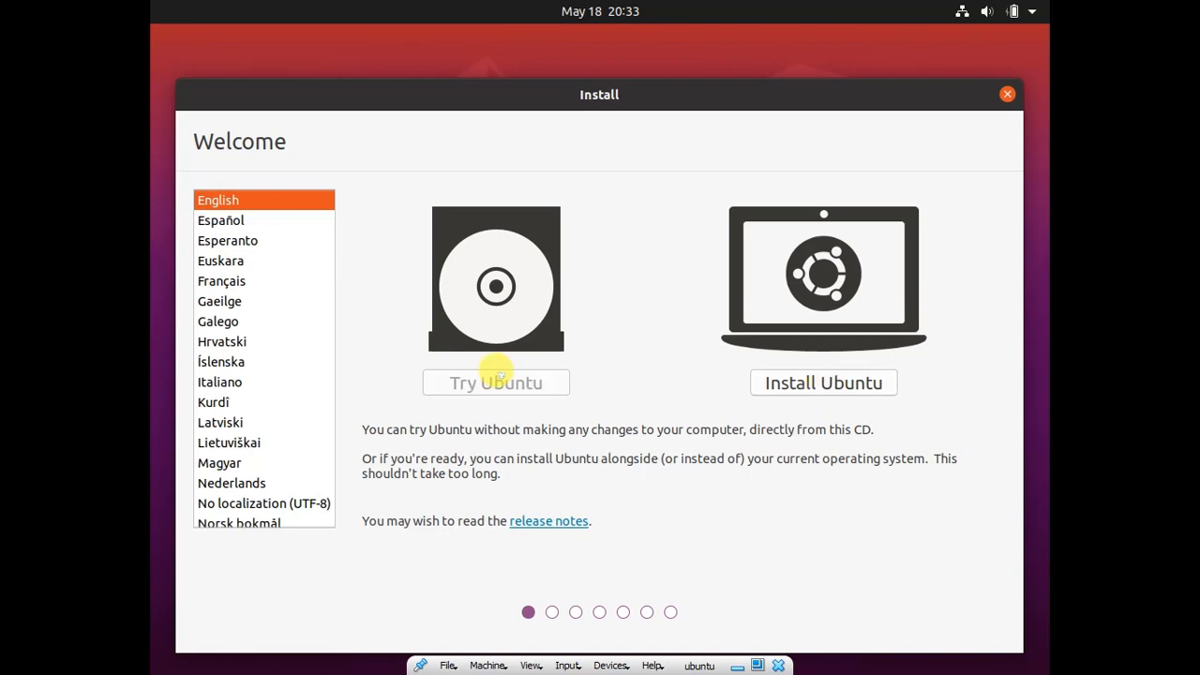
Start the Ubuntu installation in English and accept the English (US) keyboard layout
left_click(846, 377)
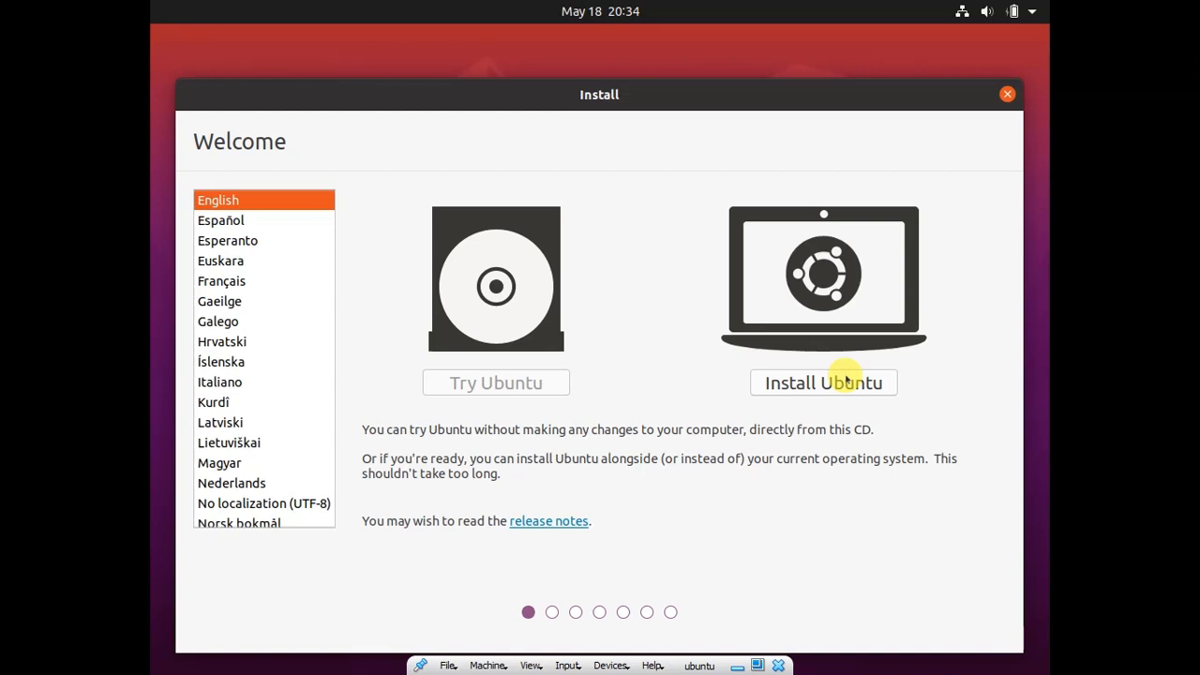
left_click(847, 380)
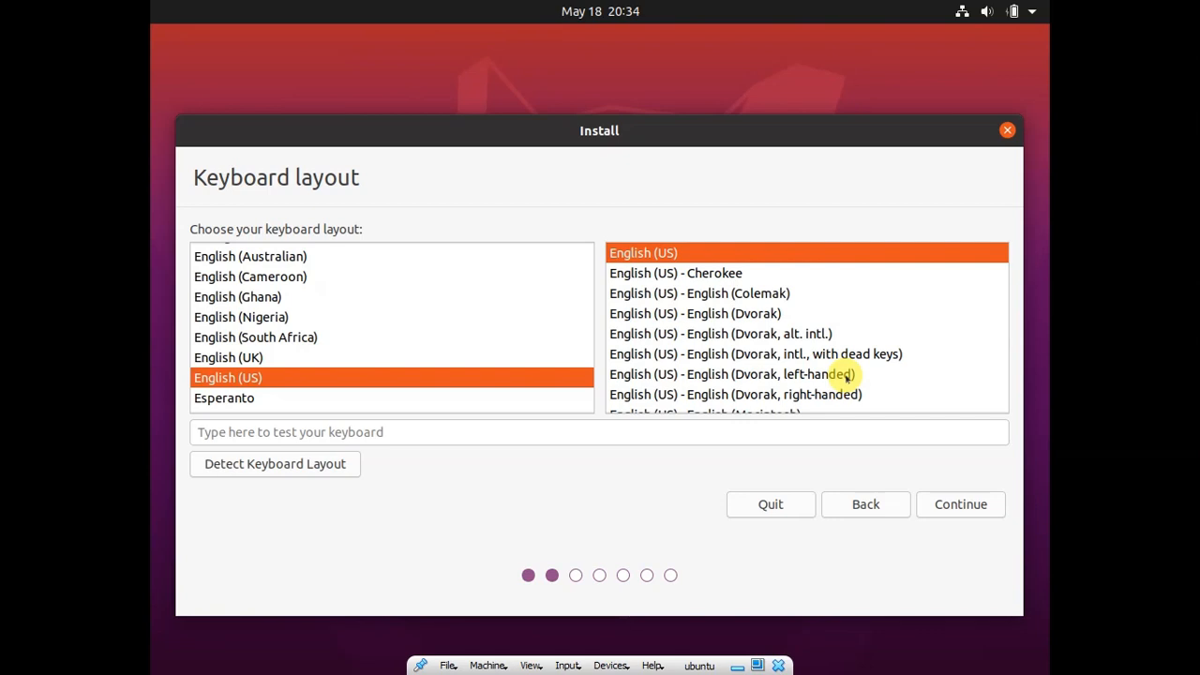
left_click(958, 500)
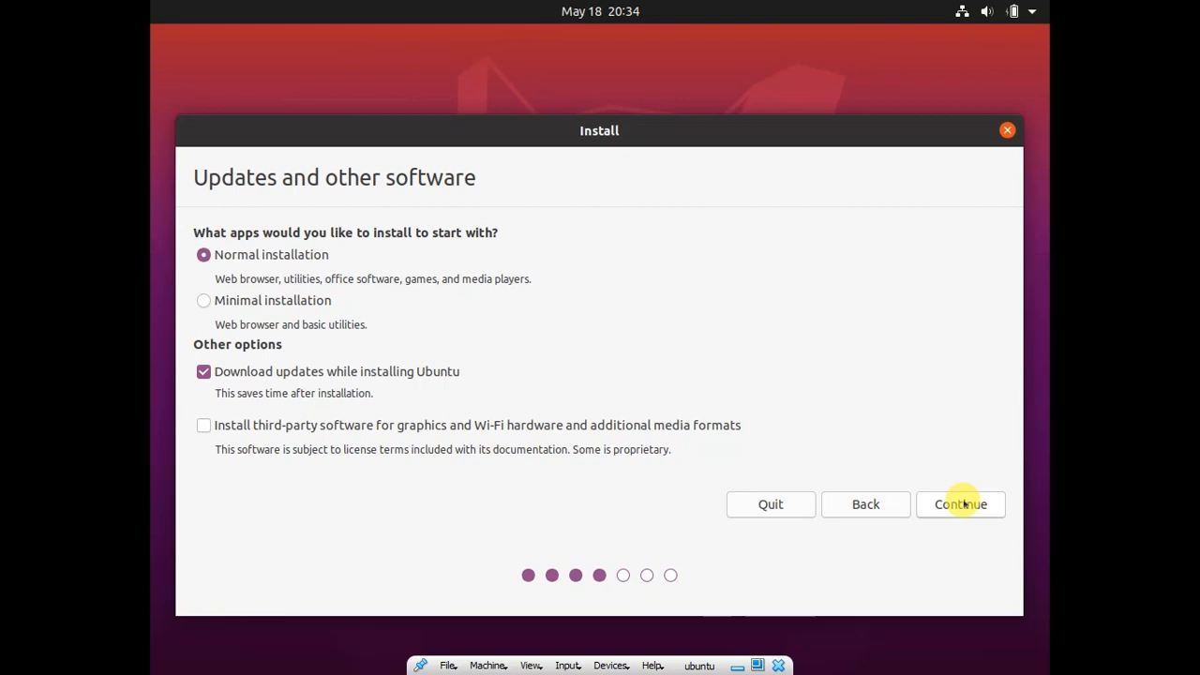
Check the network status, then proceed with a normal installation that skips both update downloads and third-party software
left_click(962, 12)
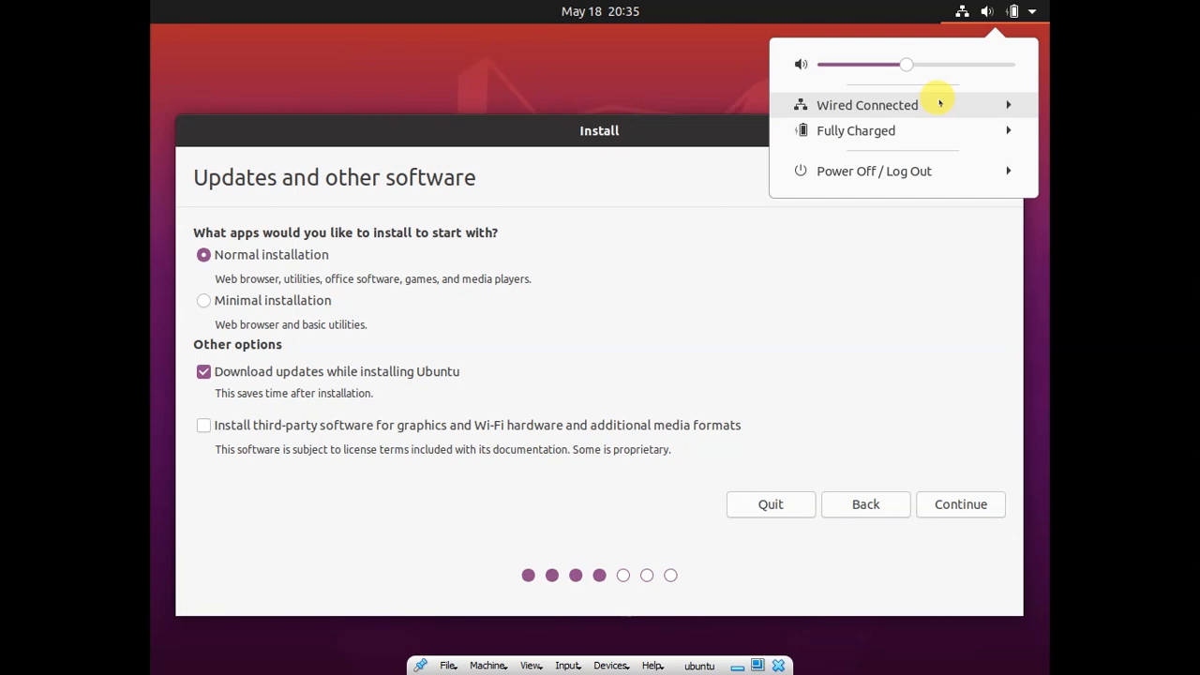
left_click(988, 14)
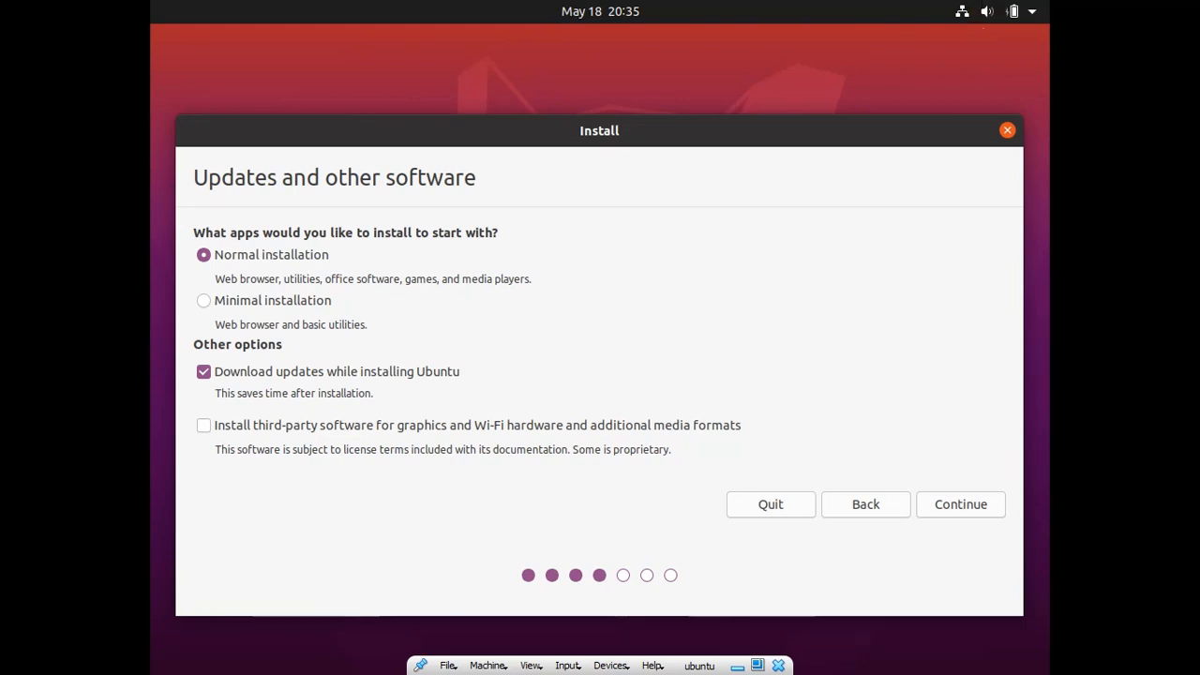
left_click(203, 426)
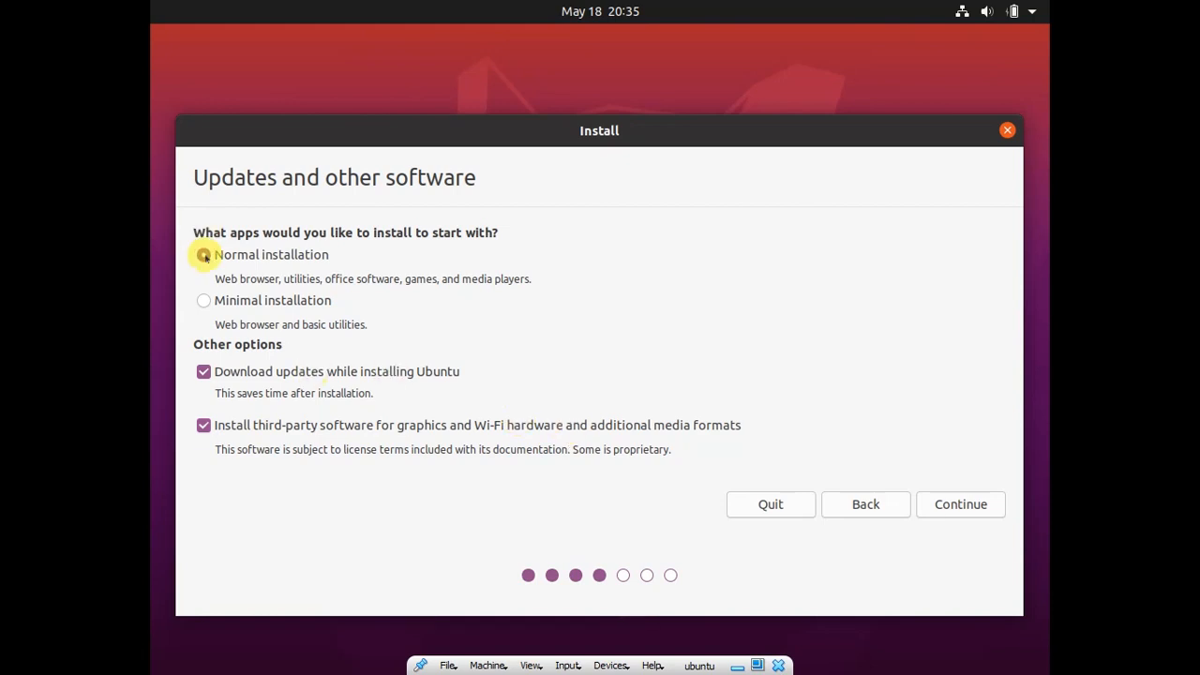
left_click(203, 372)
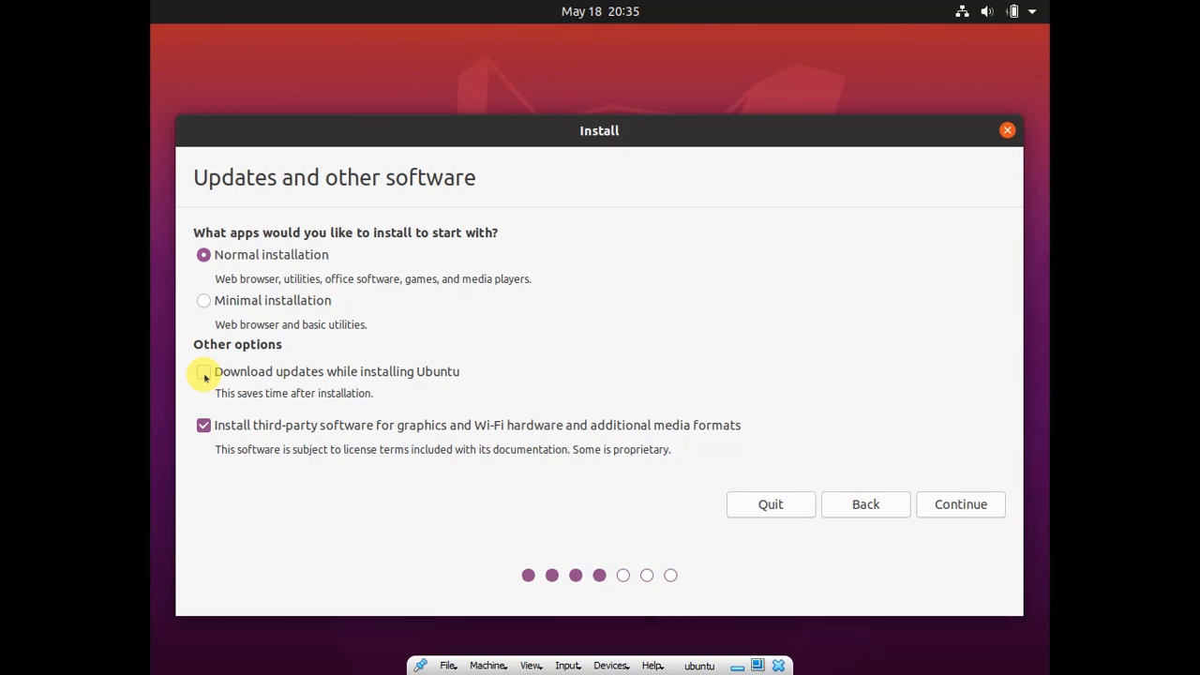
left_click(204, 425)
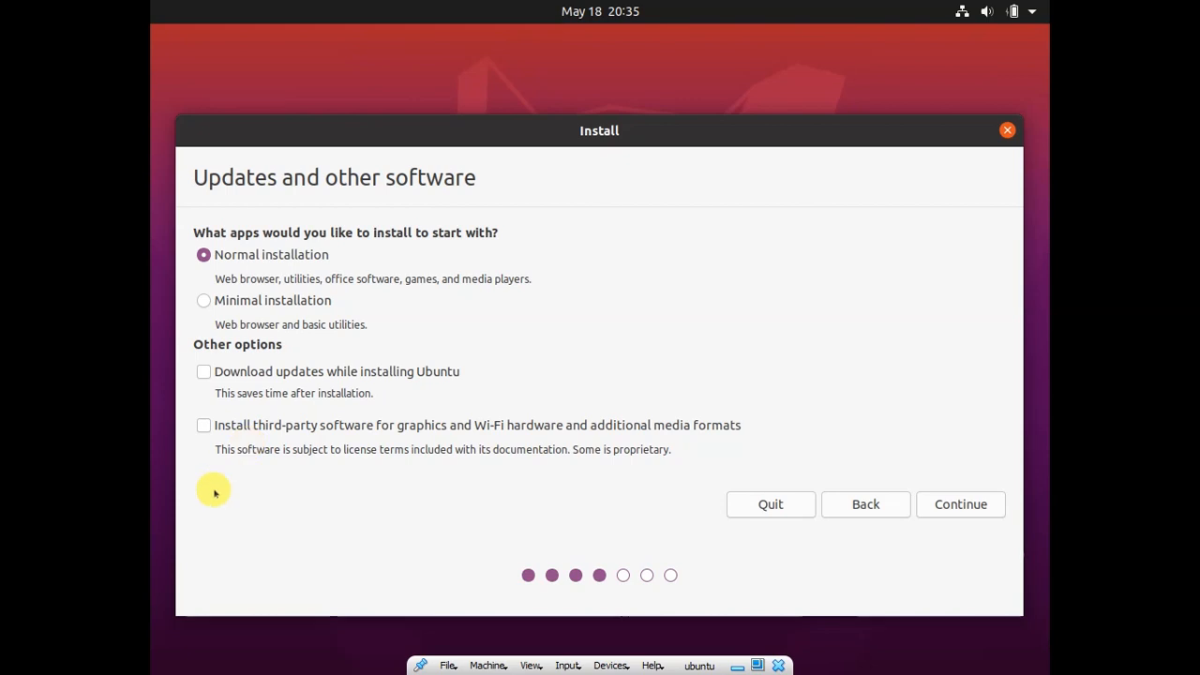
left_click(961, 504)
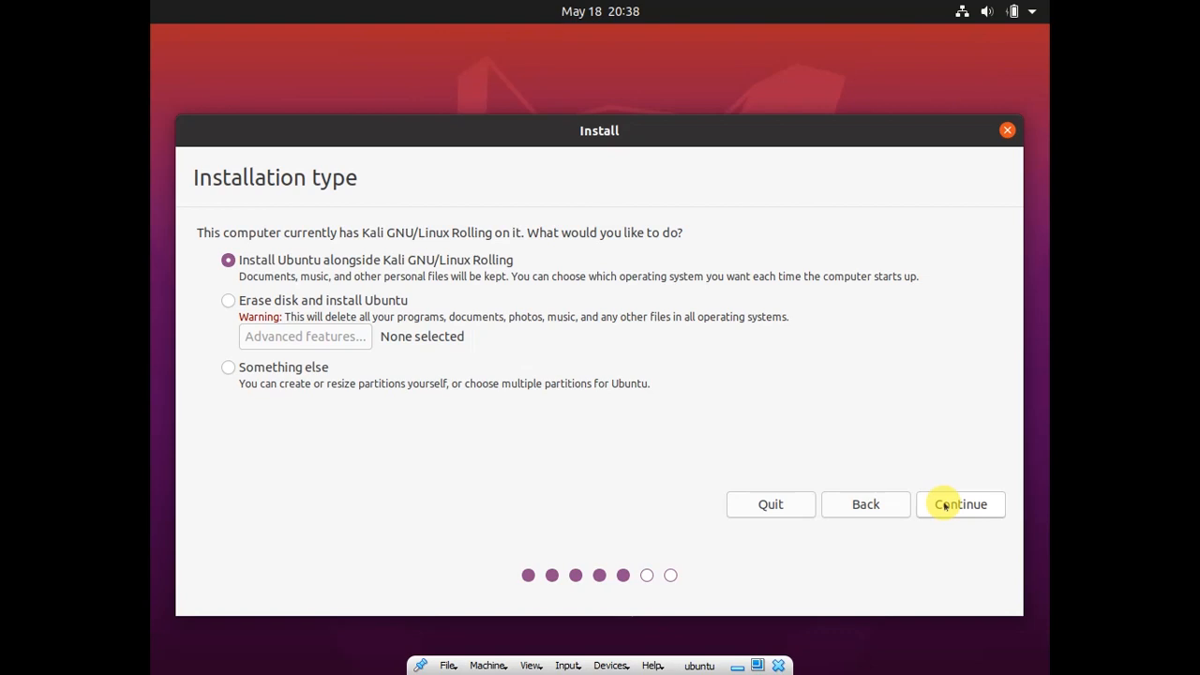
Choose the "Something else" installation type and proceed to manual partitioning
left_click(303, 369)
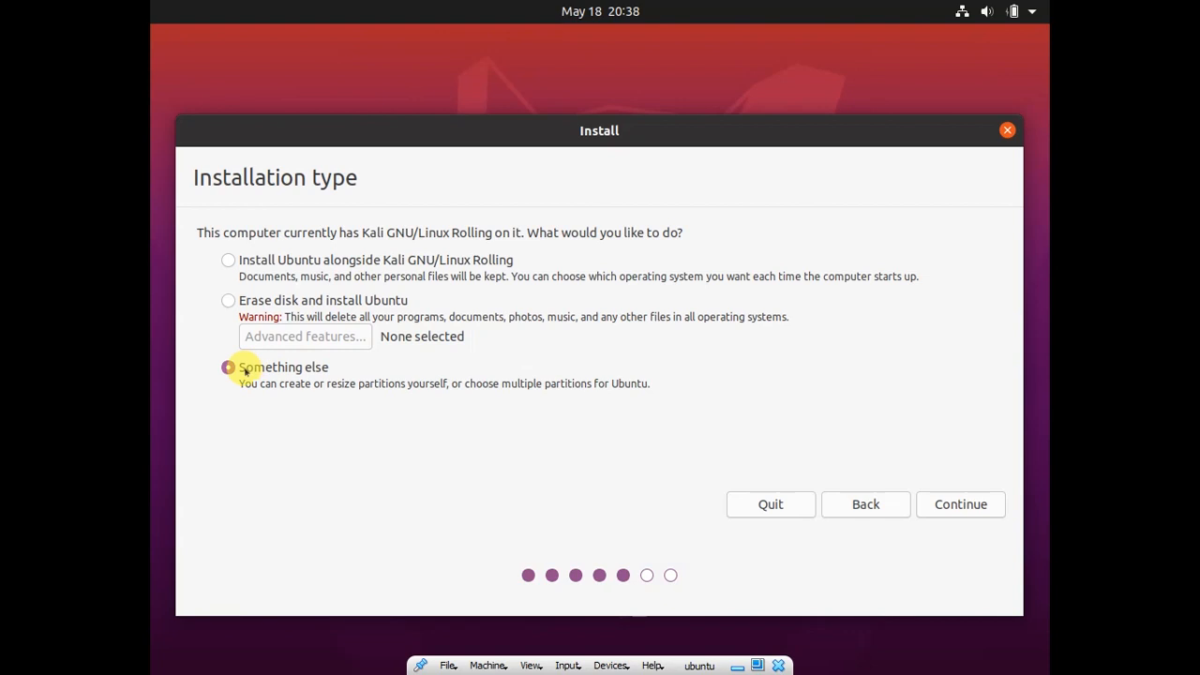
left_click(942, 503)
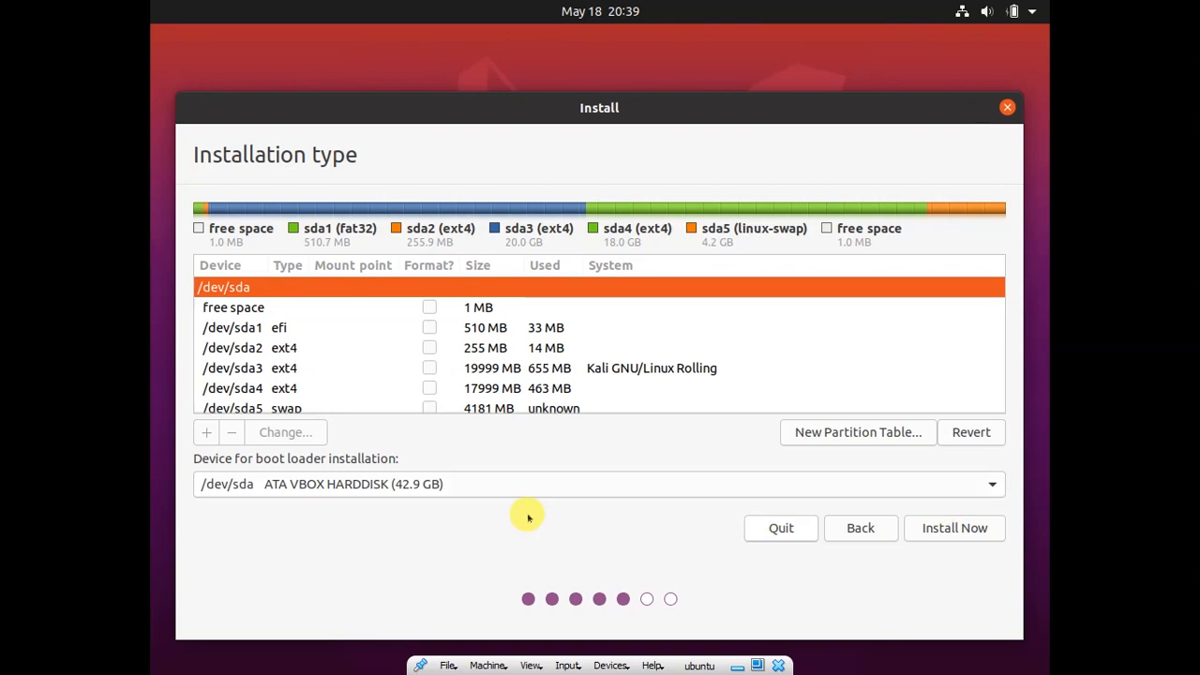
Review the existing partitions and replace them with a new empty partition table on /dev/sda
scroll(383, 309, "down", 1)
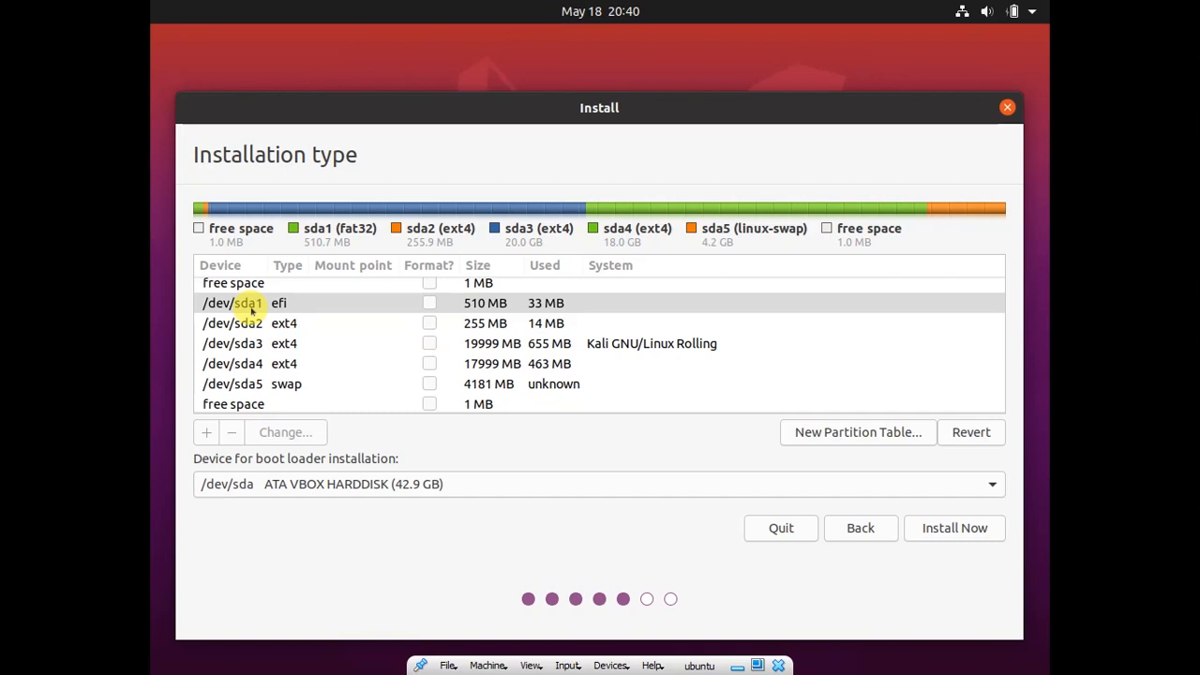
left_click(312, 343)
left_click(293, 324)
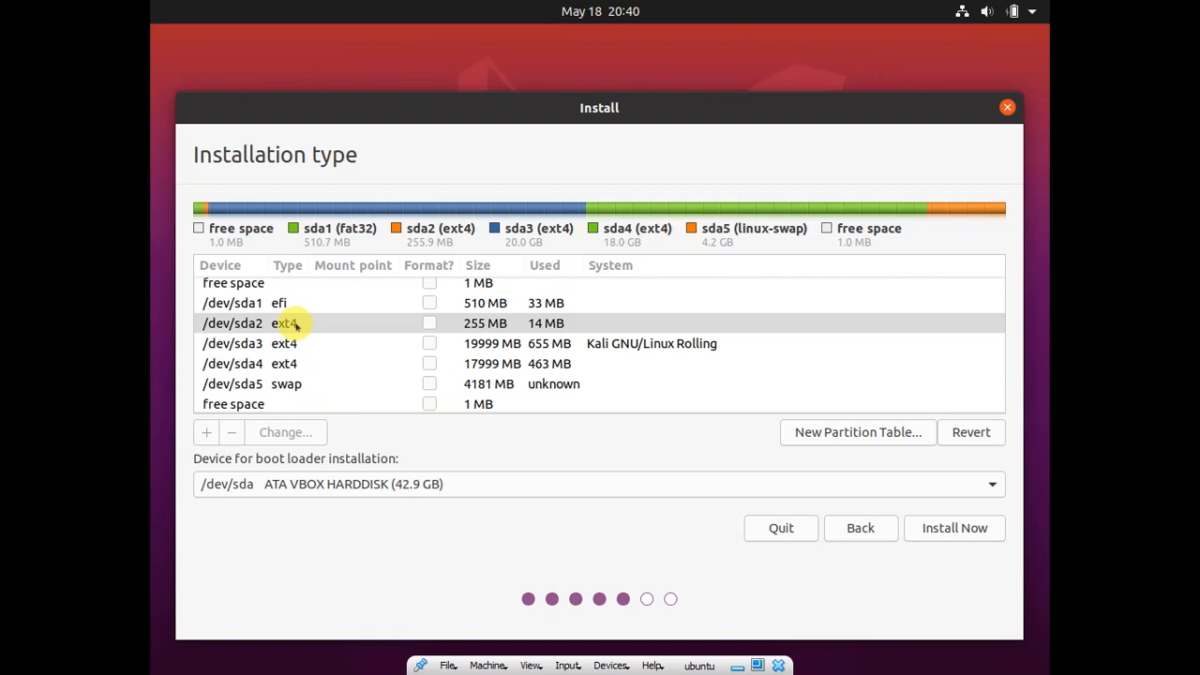
left_click(204, 367)
left_click(437, 349)
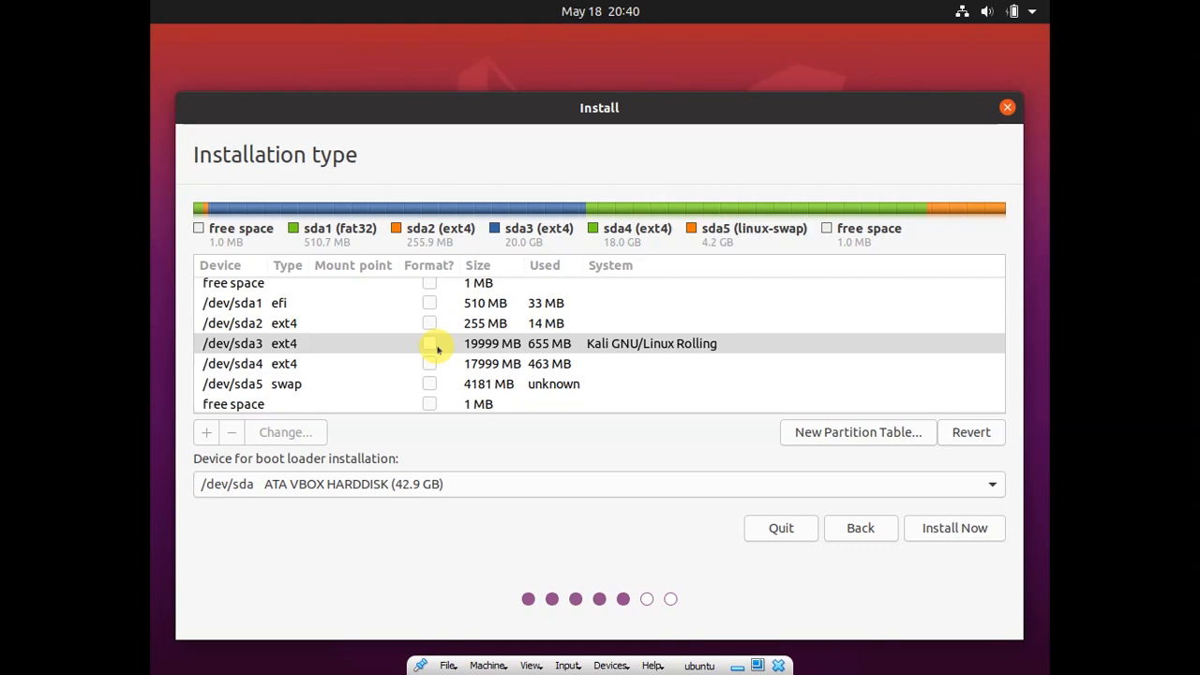
left_click(320, 321)
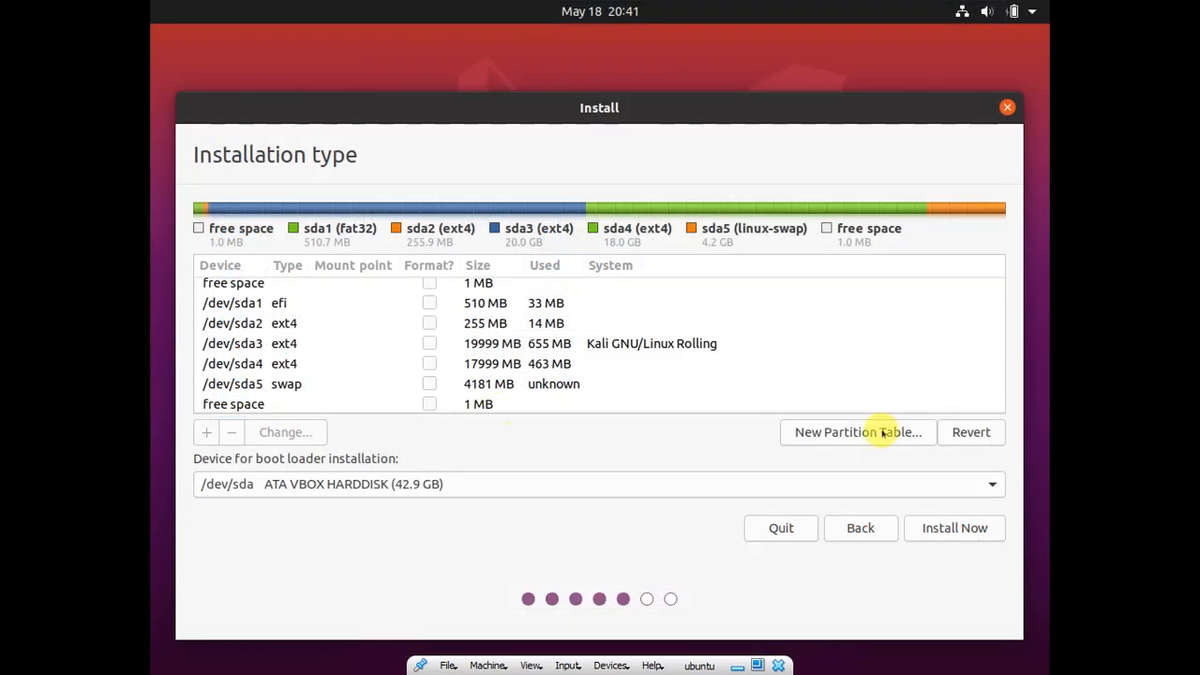
left_click(882, 432)
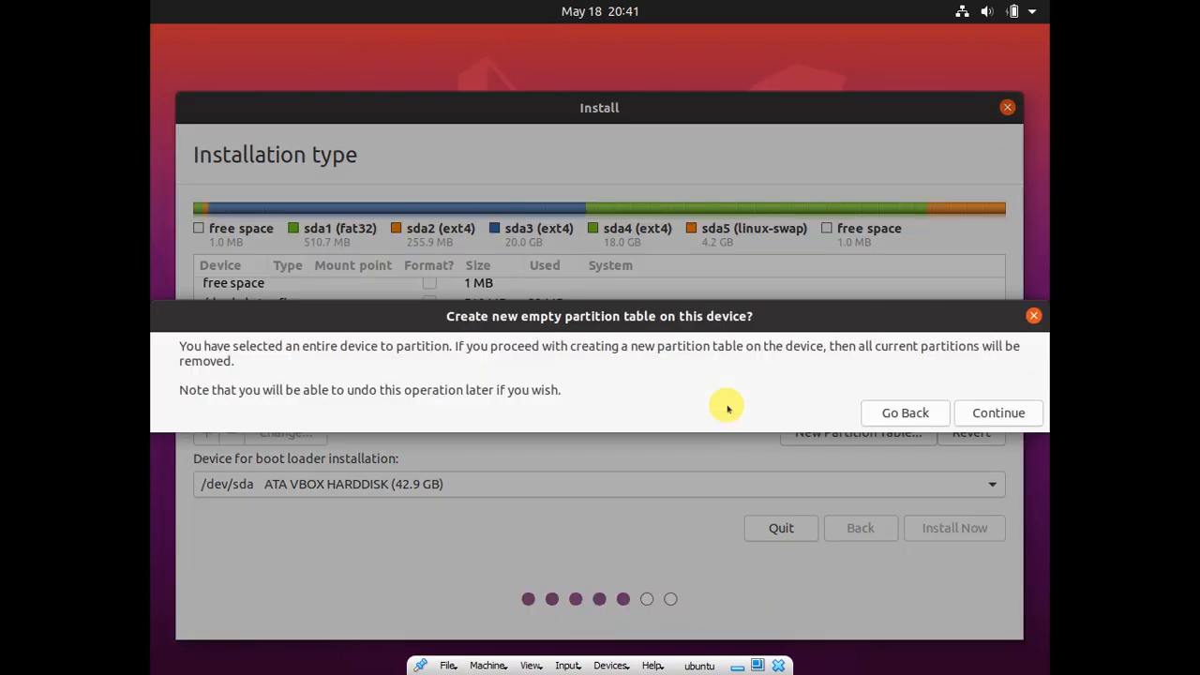
key("Return")
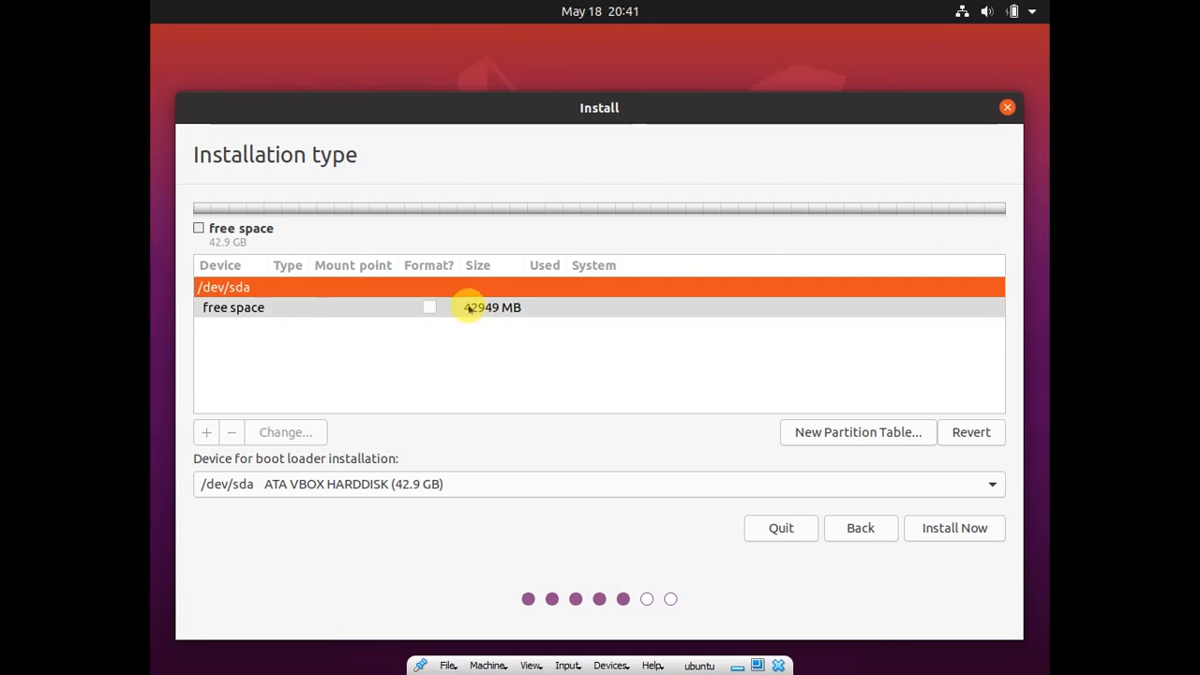
Start a new primary partition in the free space and set its size to 512 MB
left_click(335, 308)
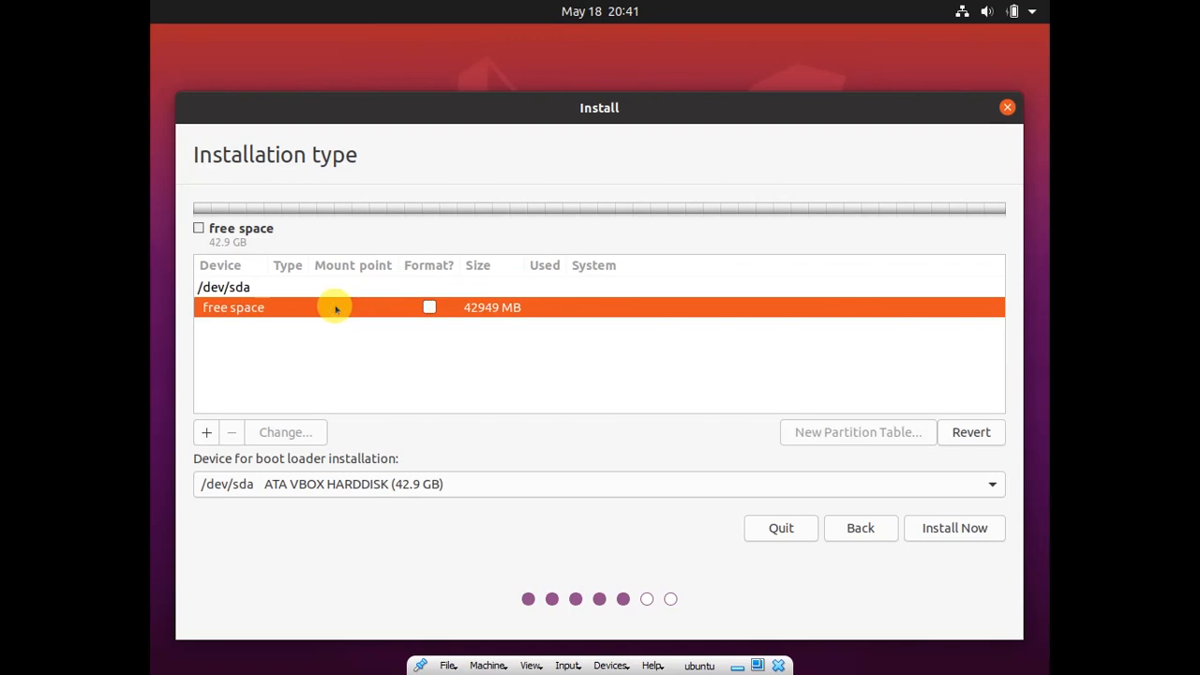
right_click(336, 309)
left_click(387, 325)
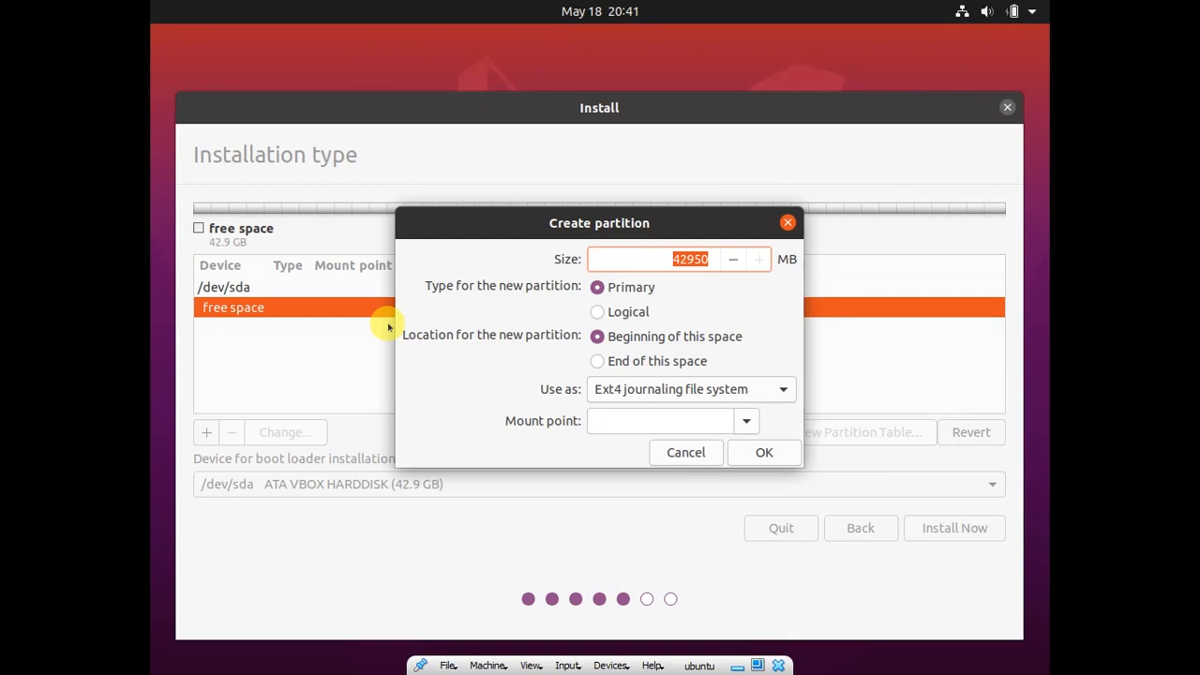
key("Down")
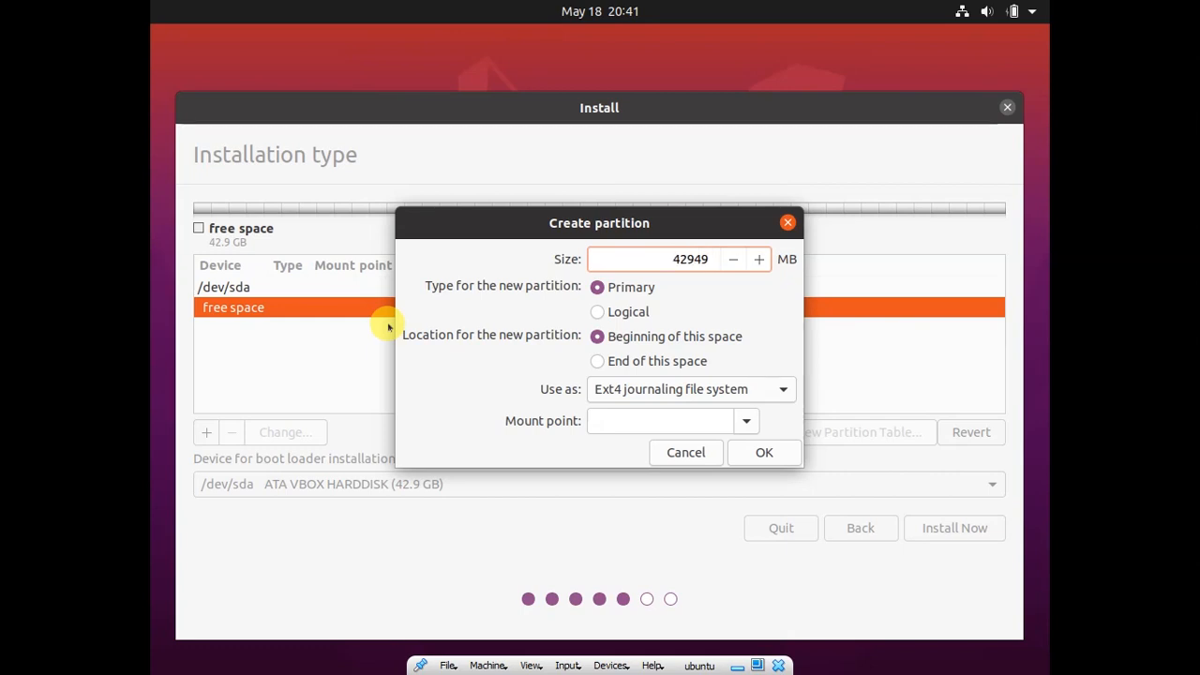
key("Delete")
key("Delete")
key("Delete")
key("Delete")
key("Delete")
type("512")
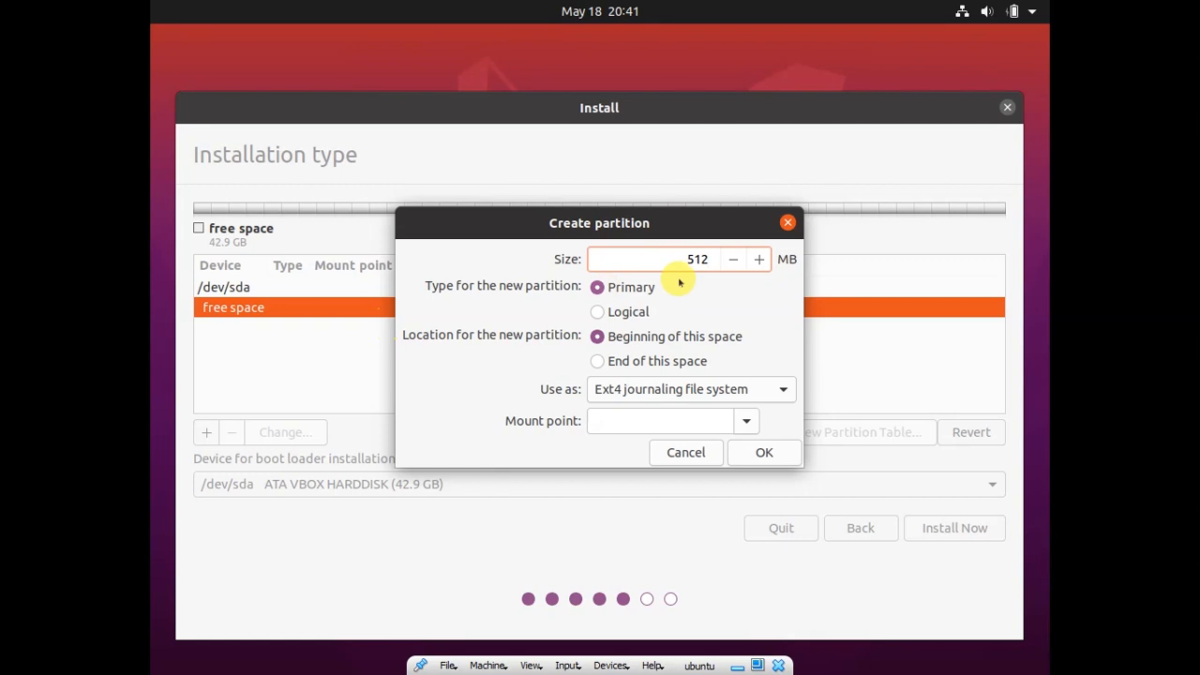
Set the new partition's use to EFI System Partition and create it
left_click(669, 391)
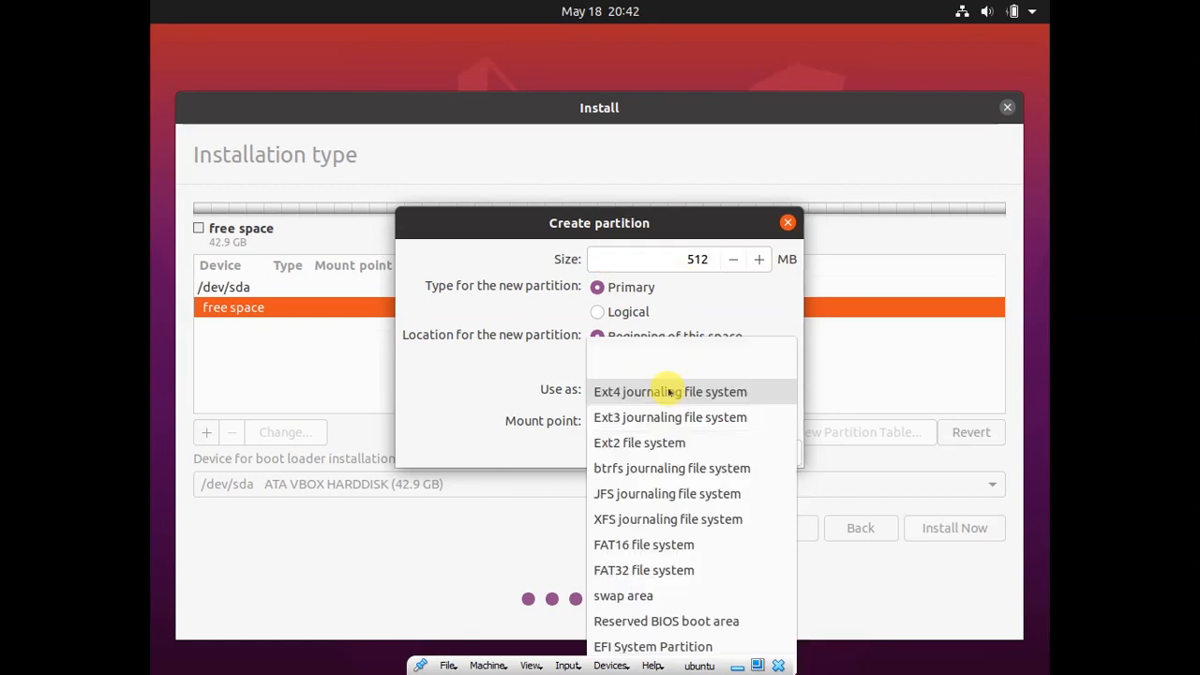
left_click(705, 641)
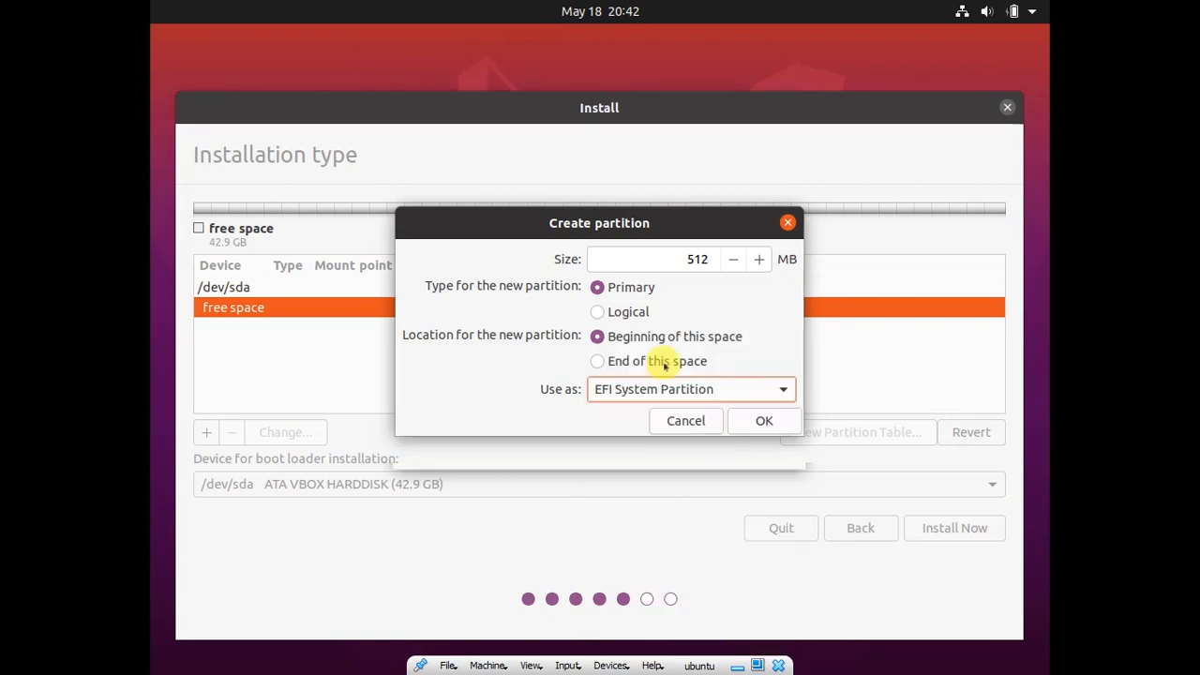
left_click(764, 421)
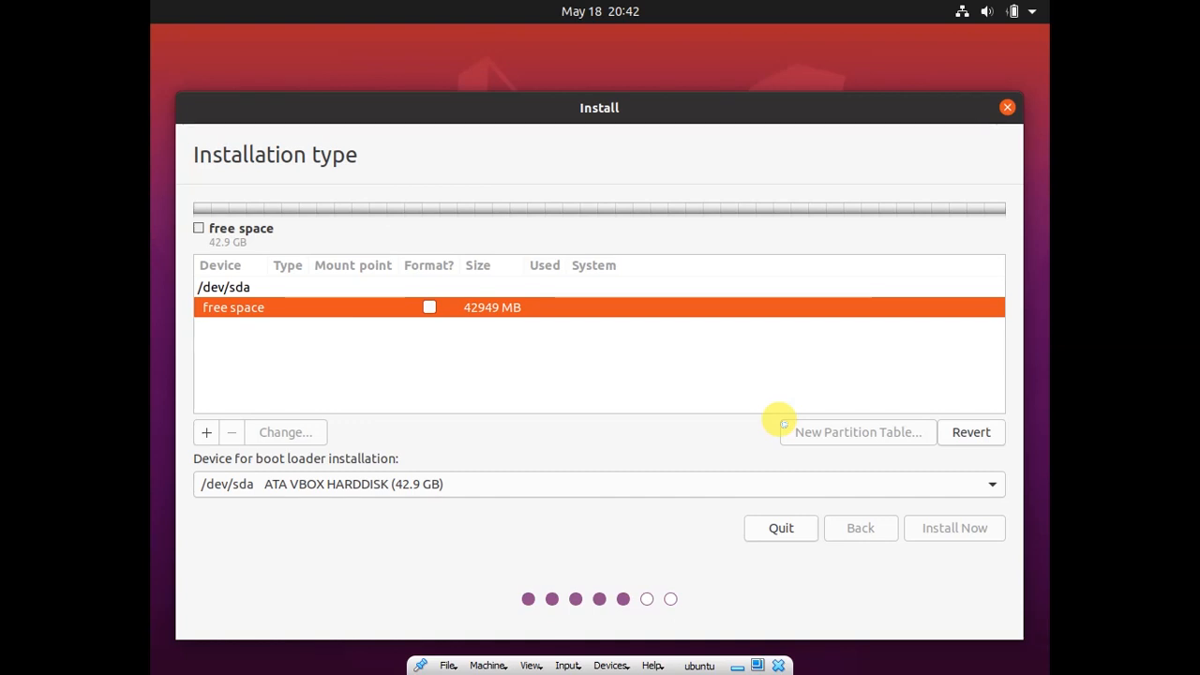
left_click(784, 426)
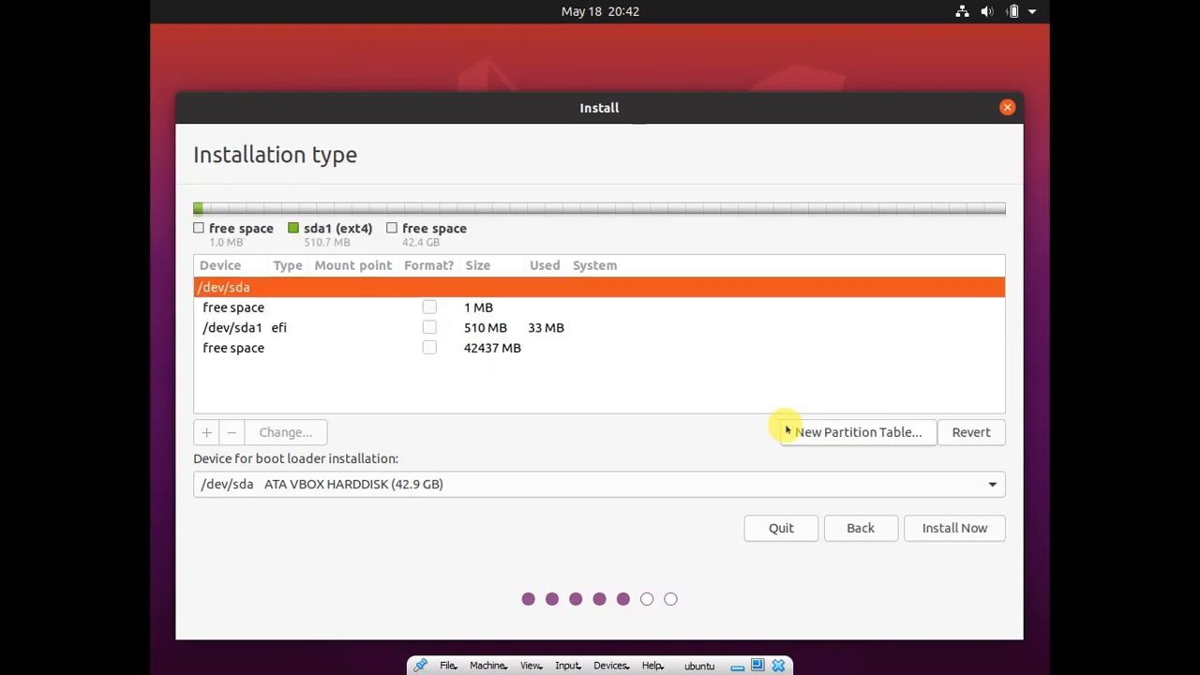
Create a 256 MB primary Ext4 partition in the remaining free space with the mount point /boot
double_click(513, 347)
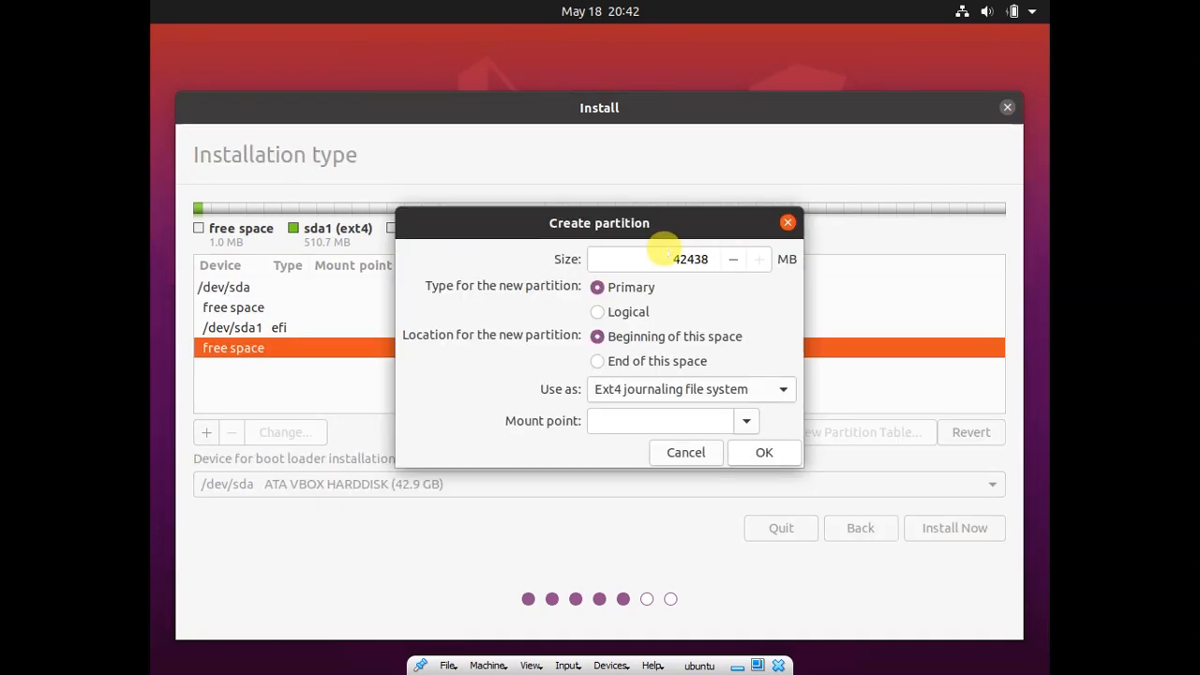
left_click_drag(666, 251, 713, 259)
key("BackSpace")
type("256")
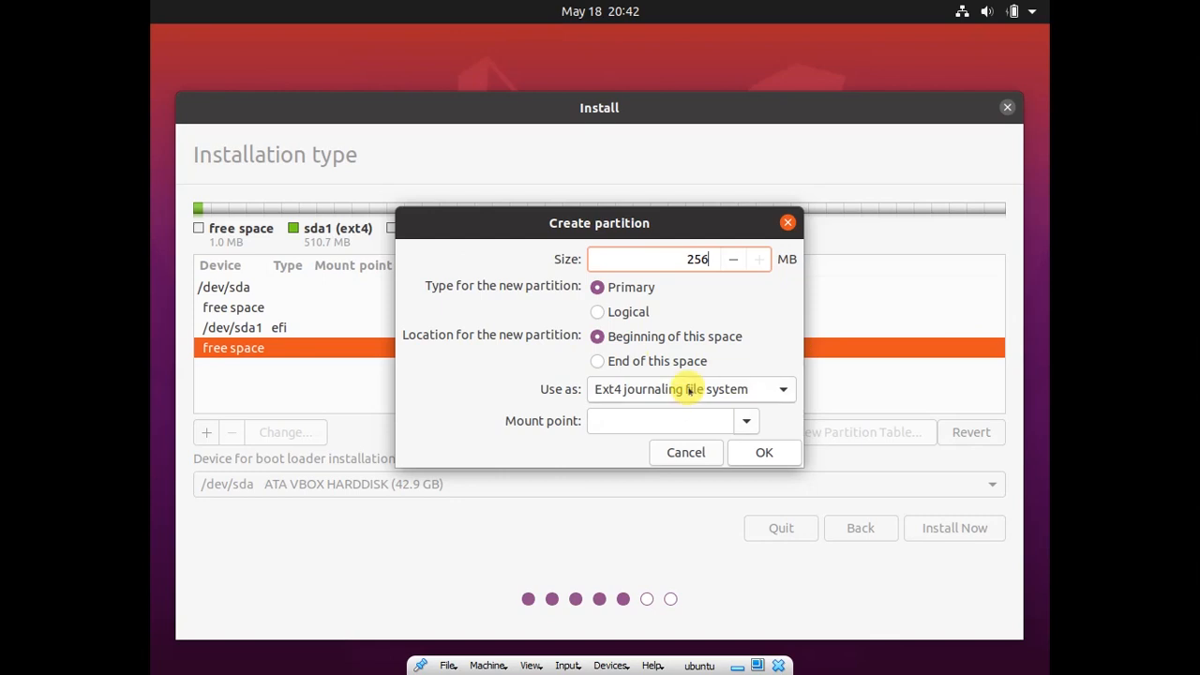
left_click(747, 421)
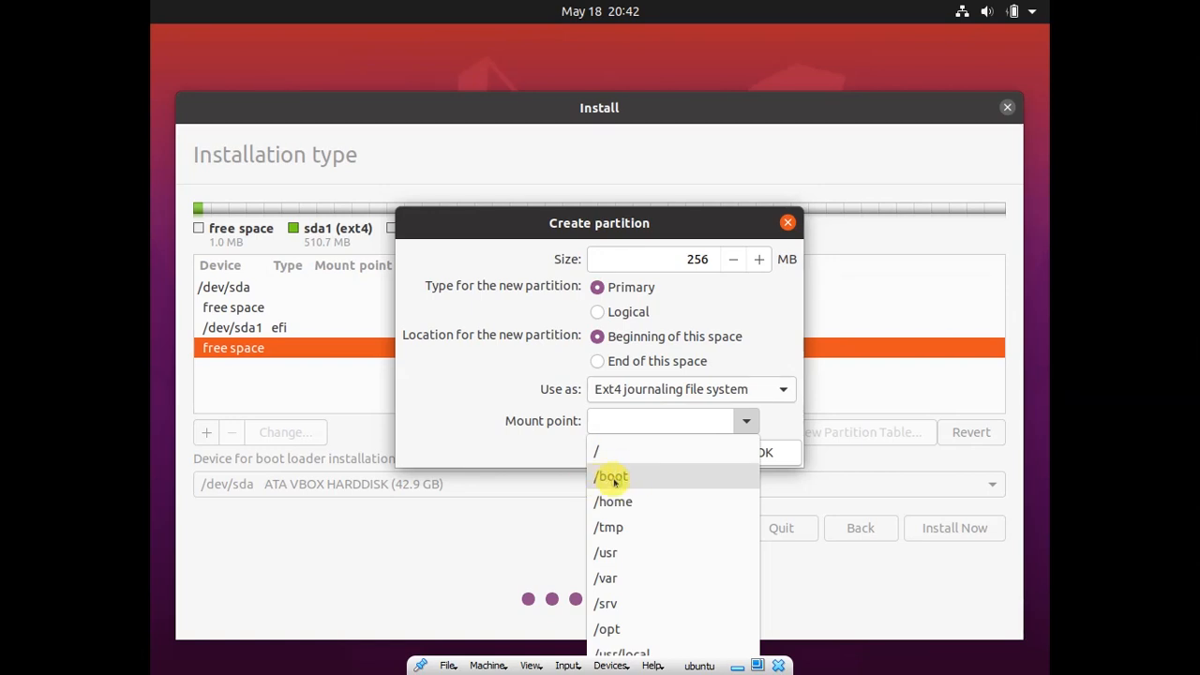
left_click(614, 478)
left_click(767, 452)
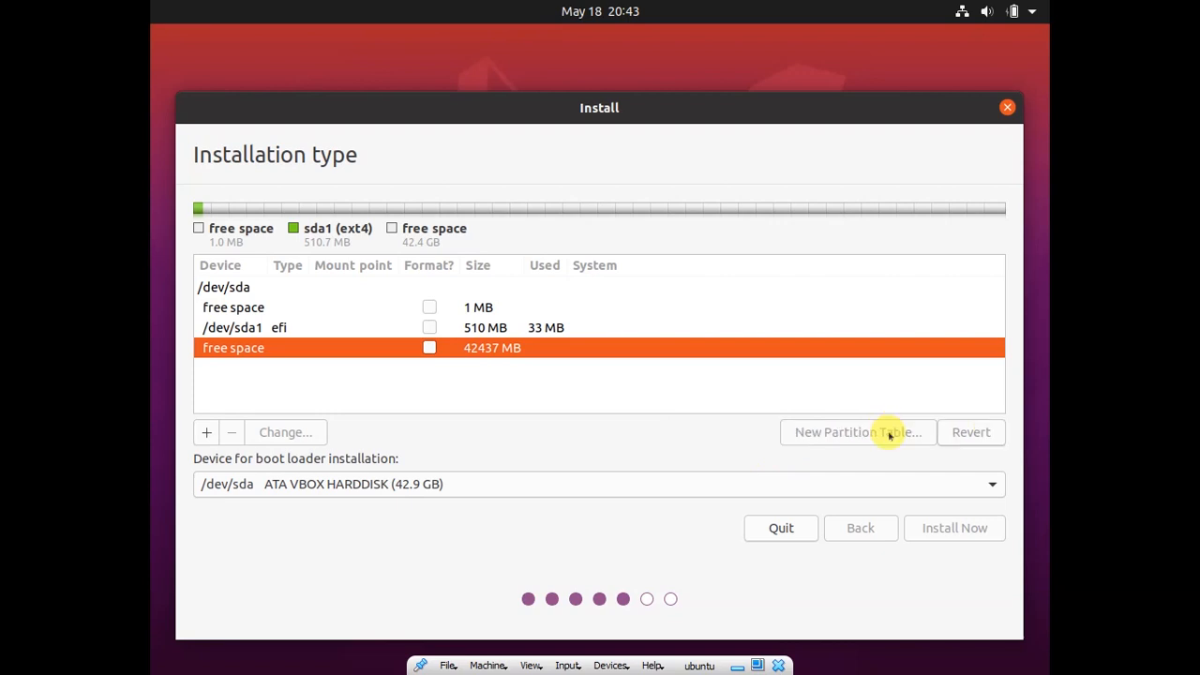
Start a new primary partition in the remaining free space and set its size to 20480 MB
left_click(486, 368)
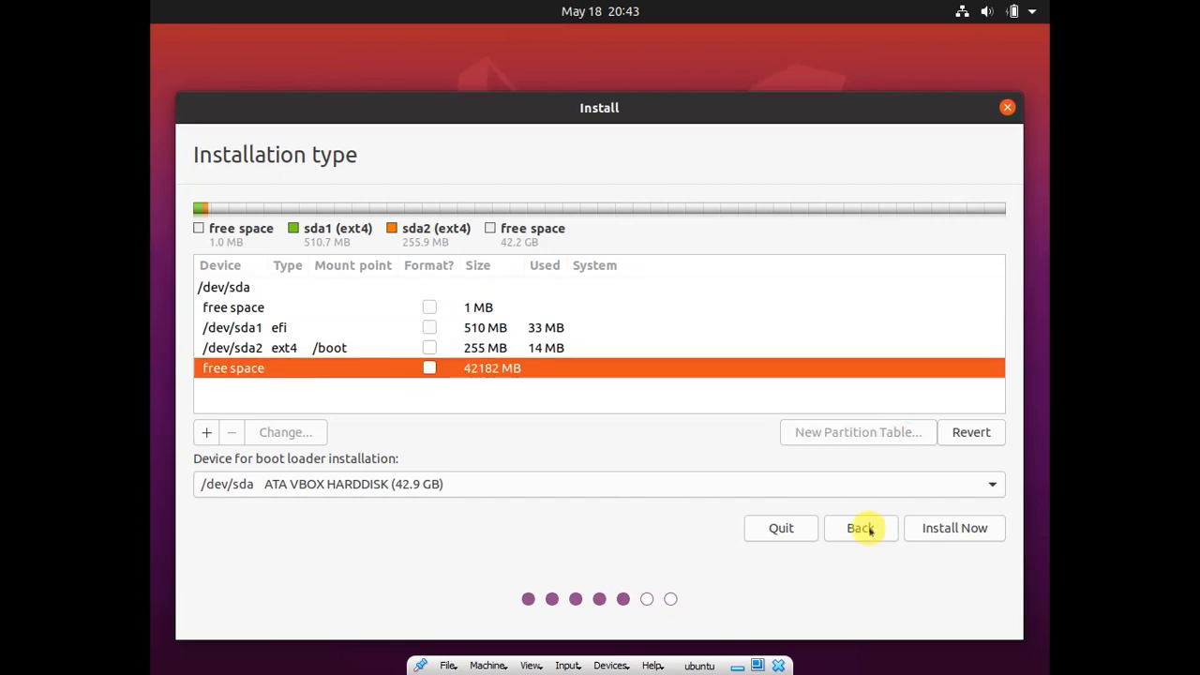
right_click(445, 372)
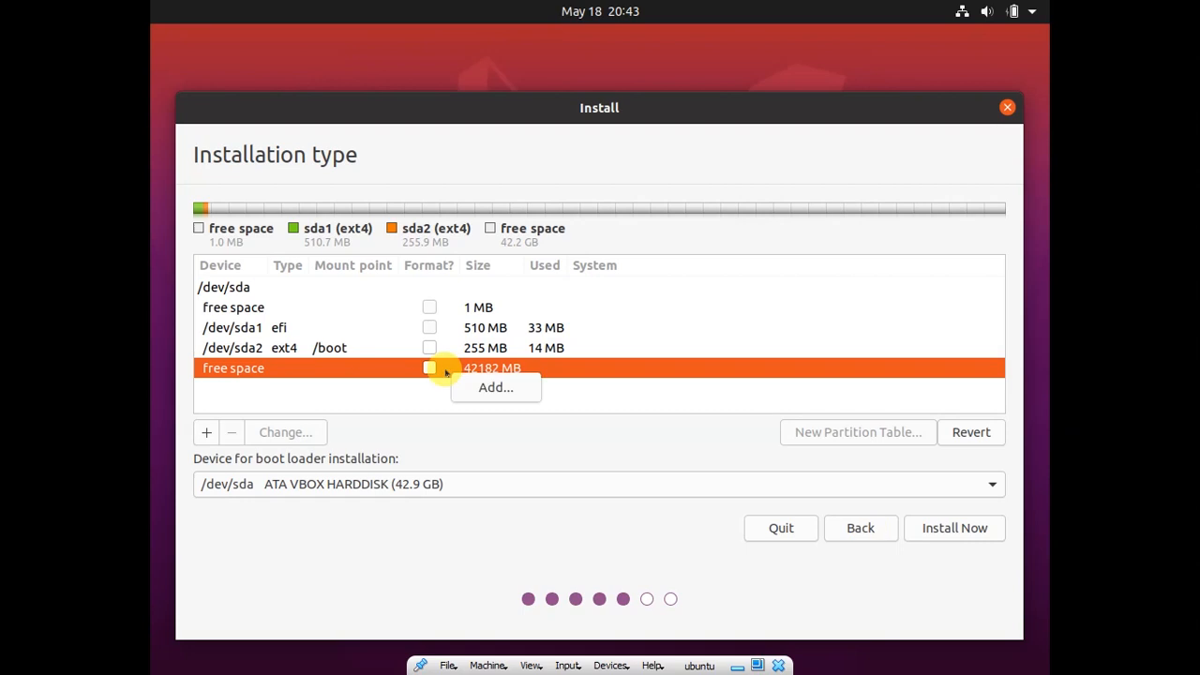
left_click(494, 388)
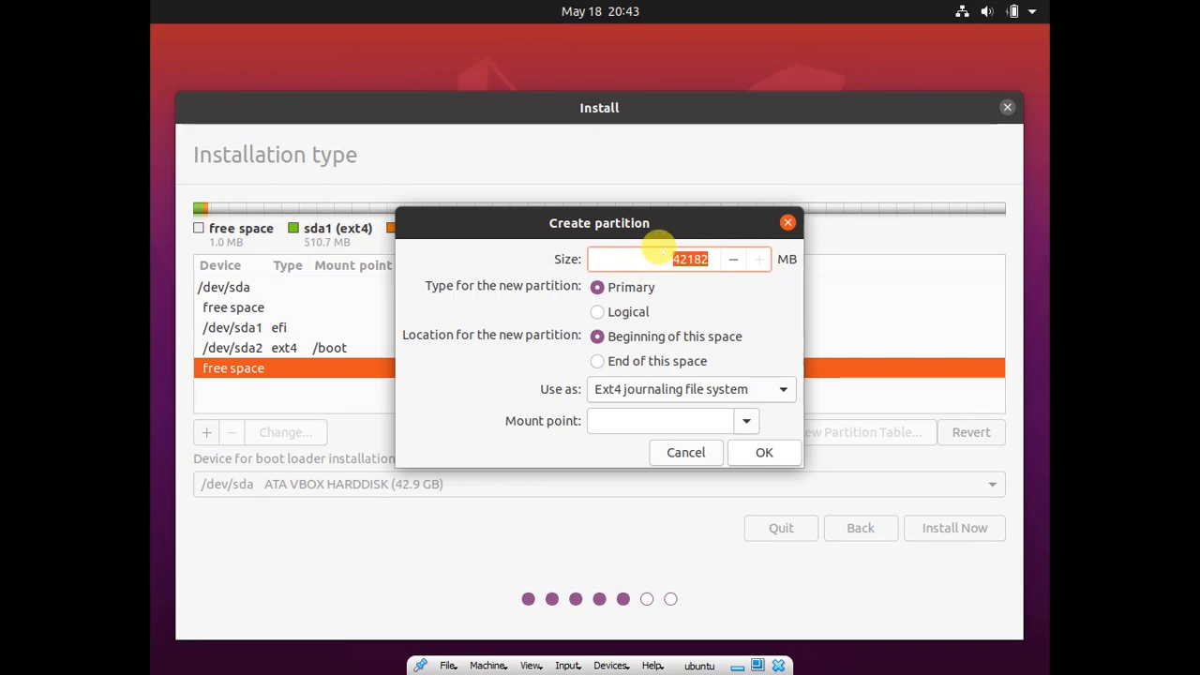
type("20480")
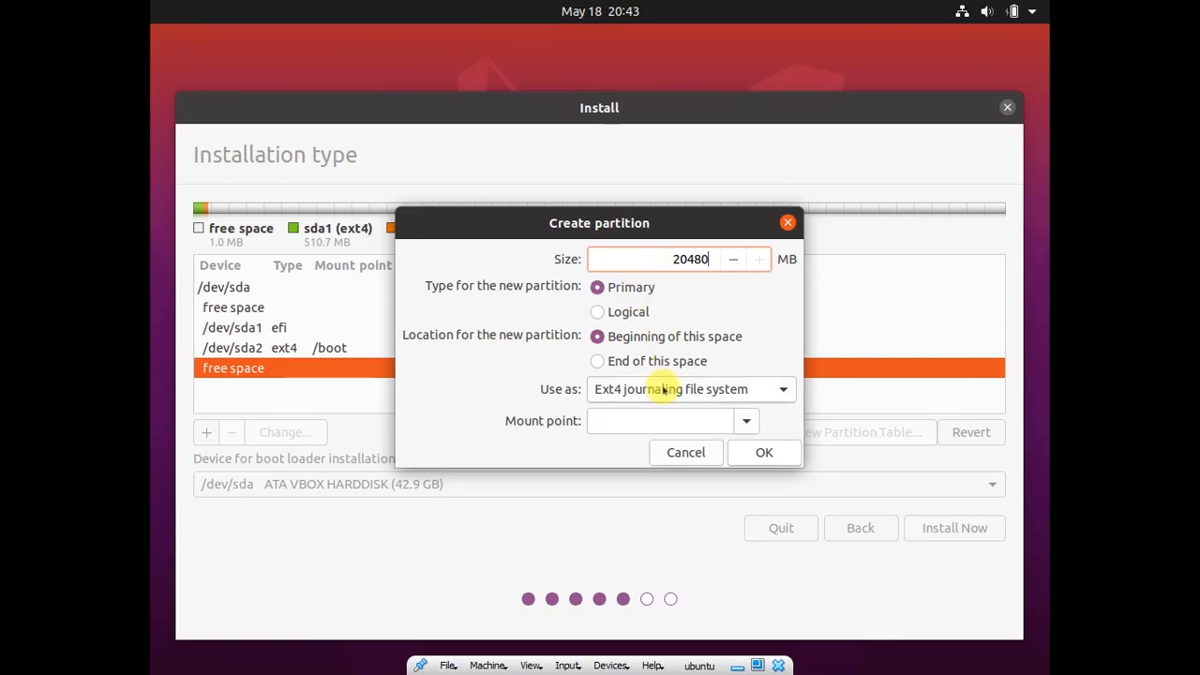
Set the new partition to the Ext4 journaling file system with the mount point / and create it
left_click(785, 388)
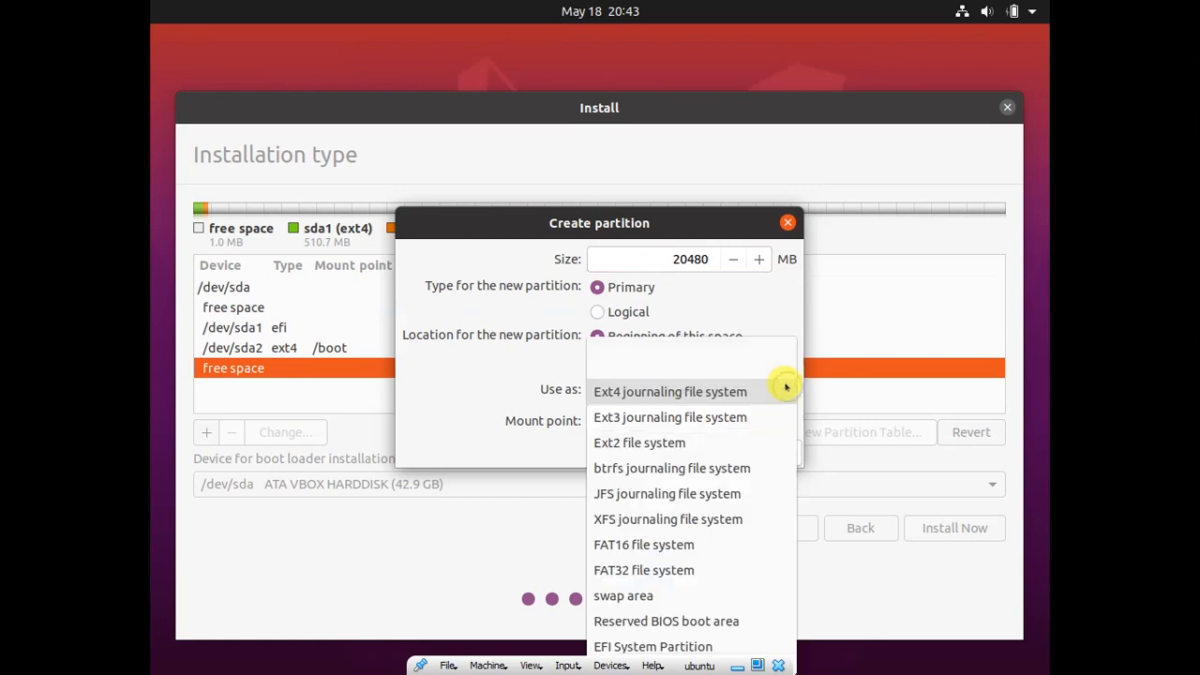
left_click(759, 444)
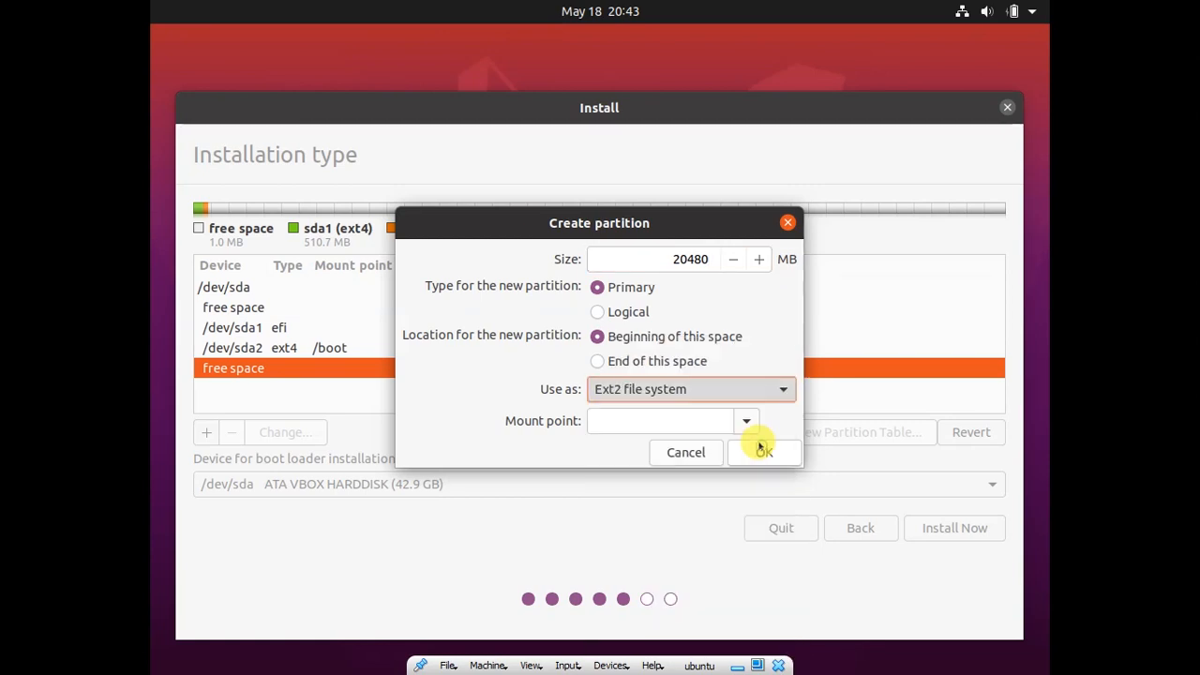
left_click(782, 392)
scroll(753, 366, "up", 1)
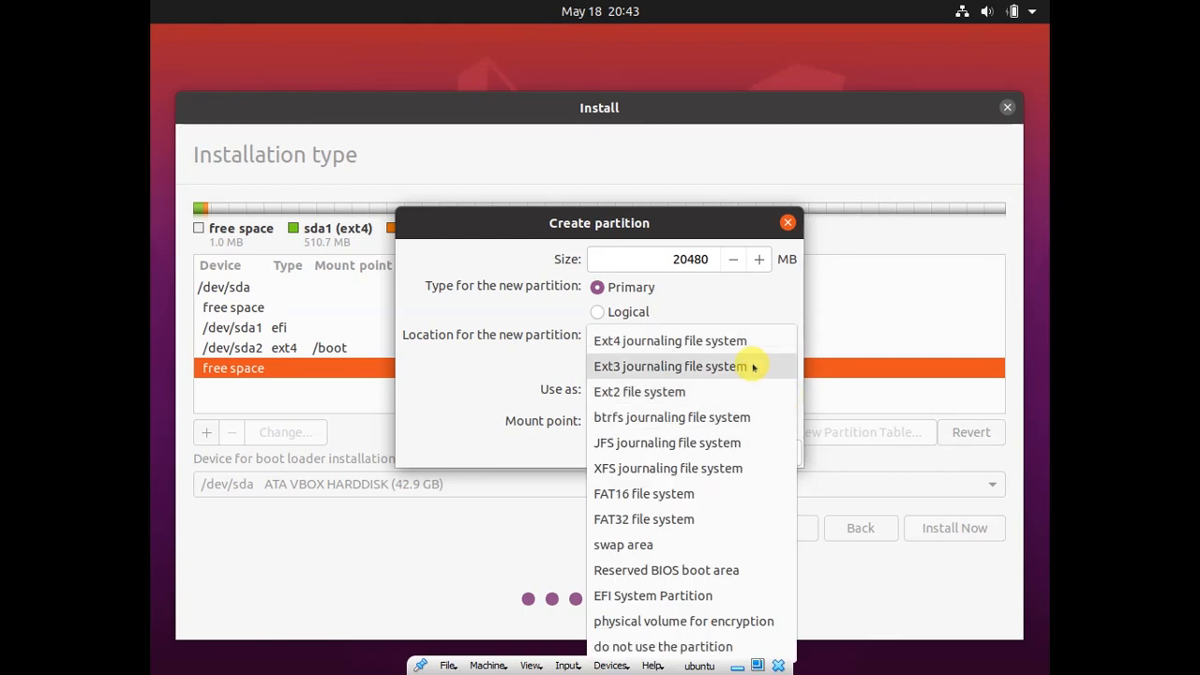
left_click(753, 343)
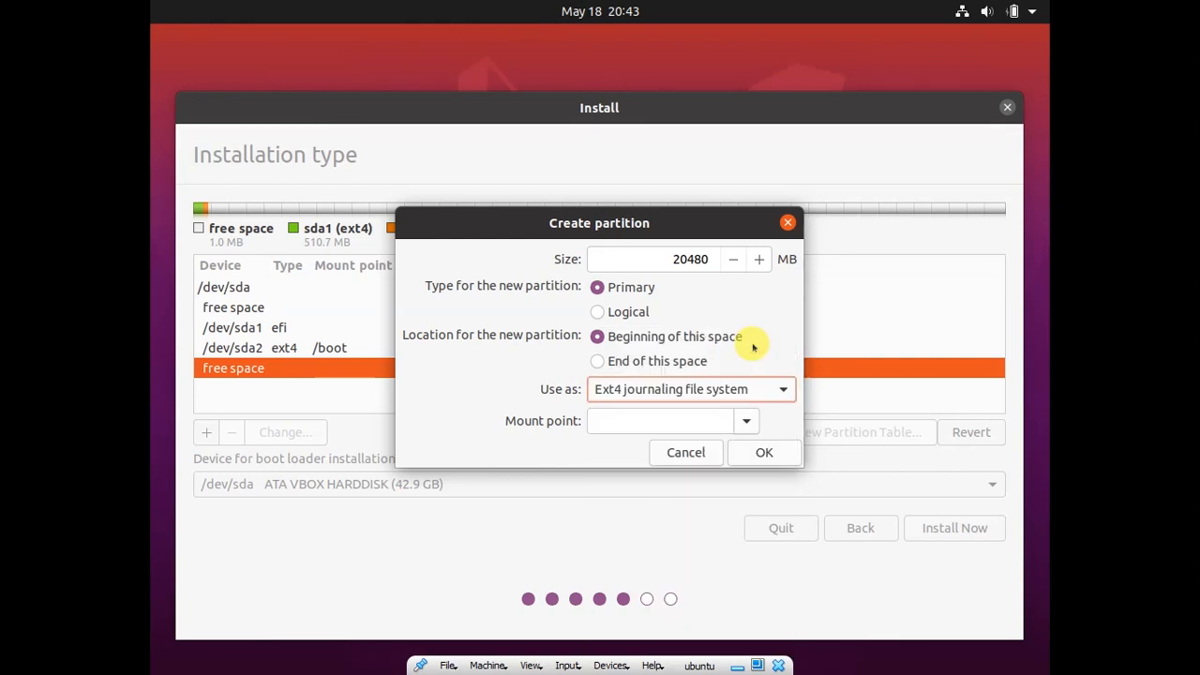
left_click(743, 423)
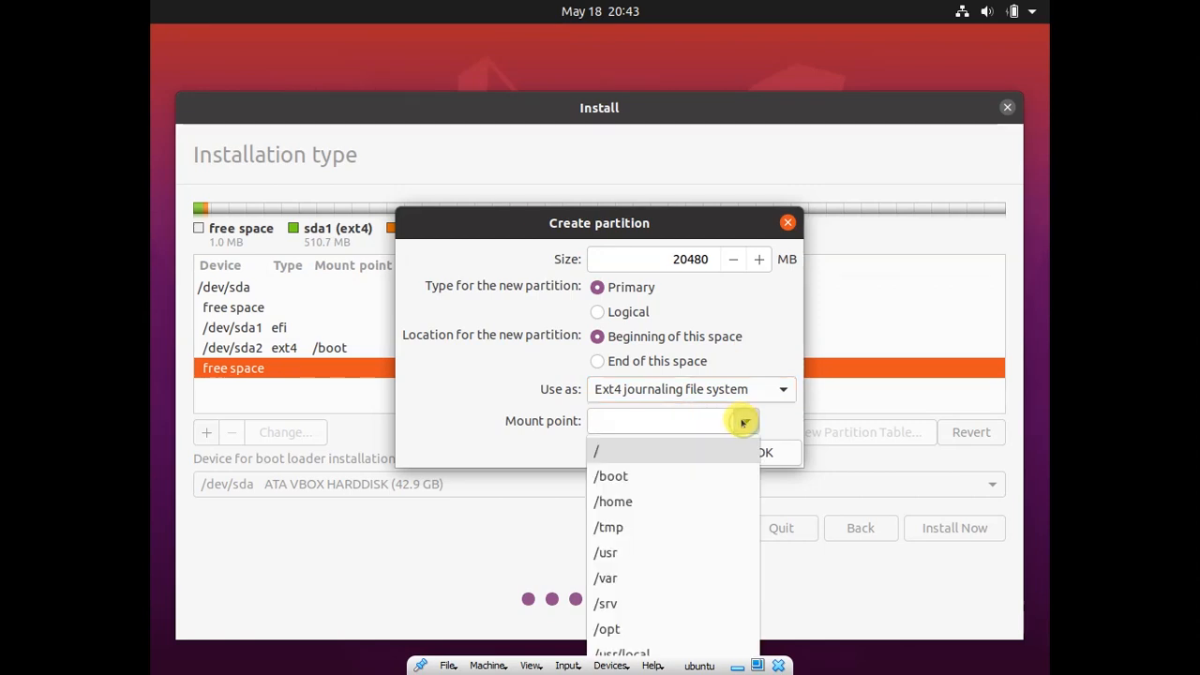
left_click(626, 453)
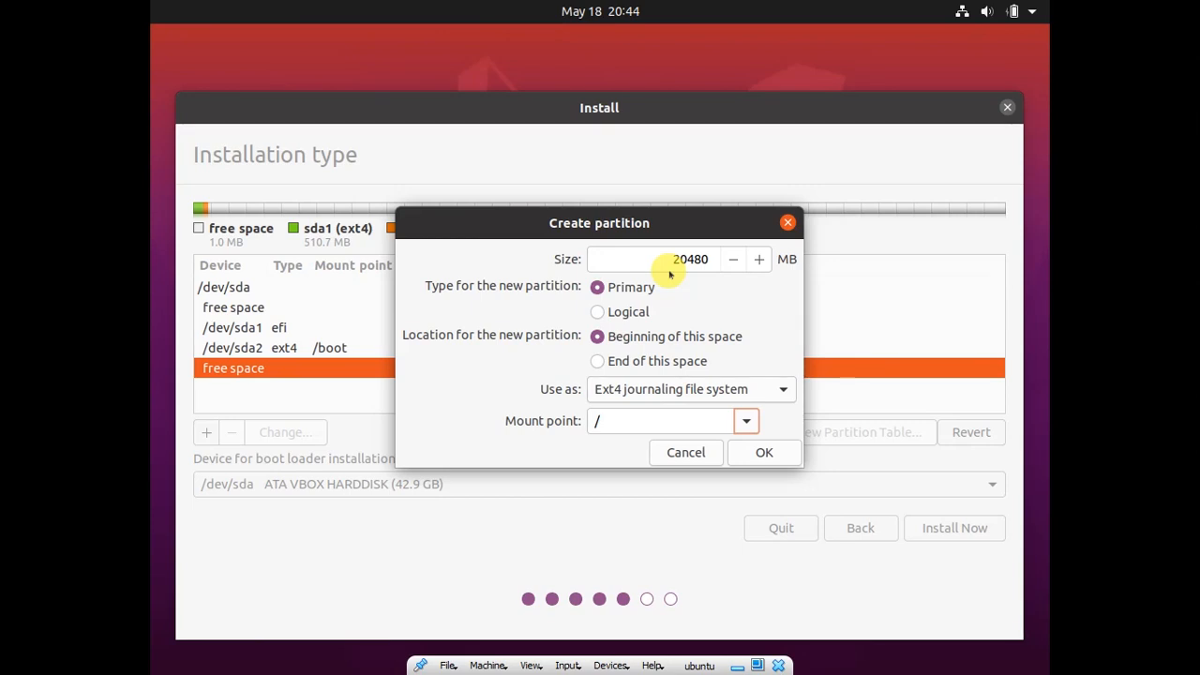
left_click(756, 452)
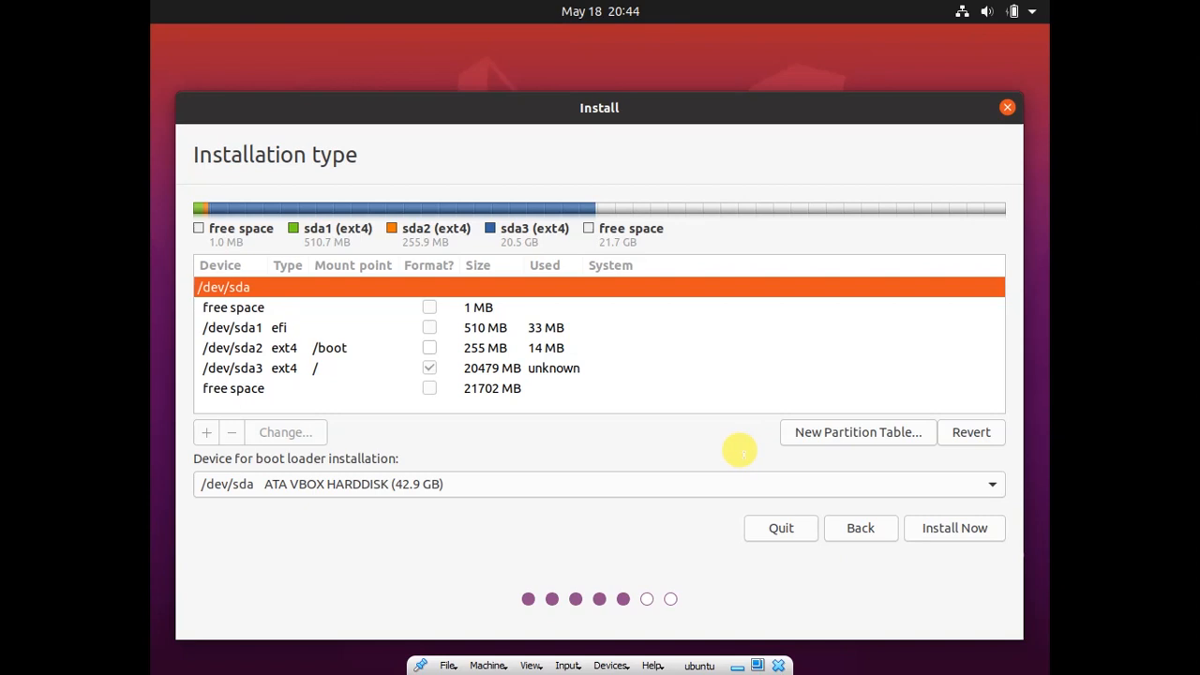
Create a primary Ext4 partition with the mount point /home using all the remaining free space
left_click(384, 391)
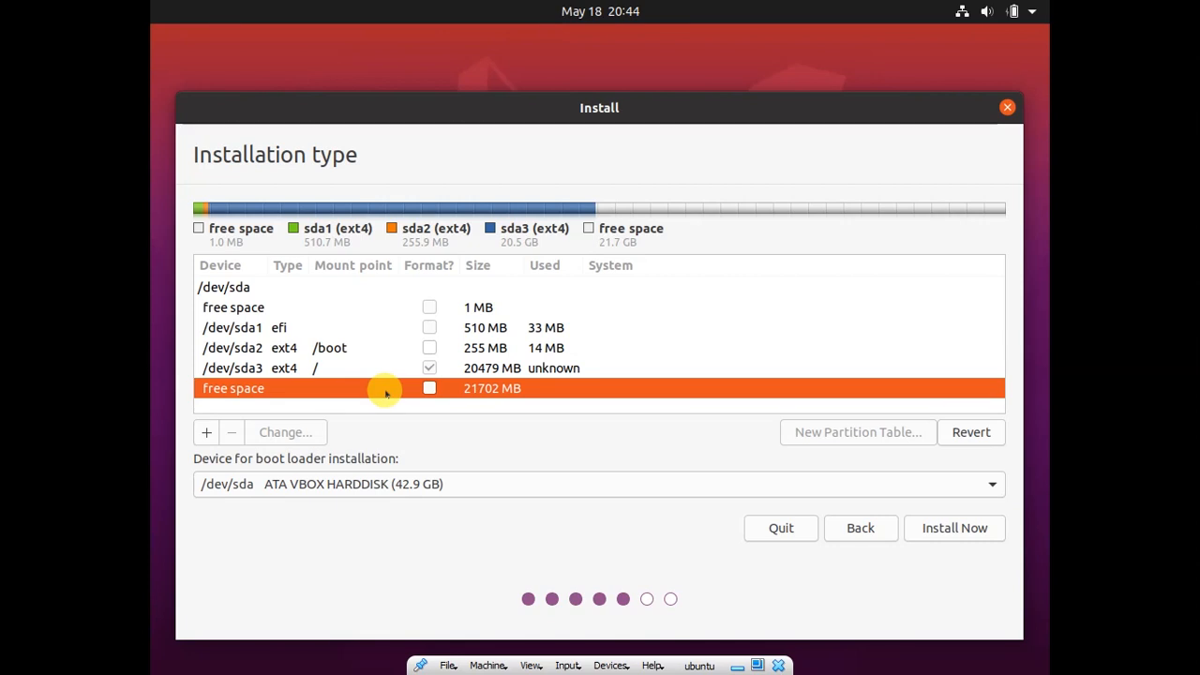
double_click(385, 392)
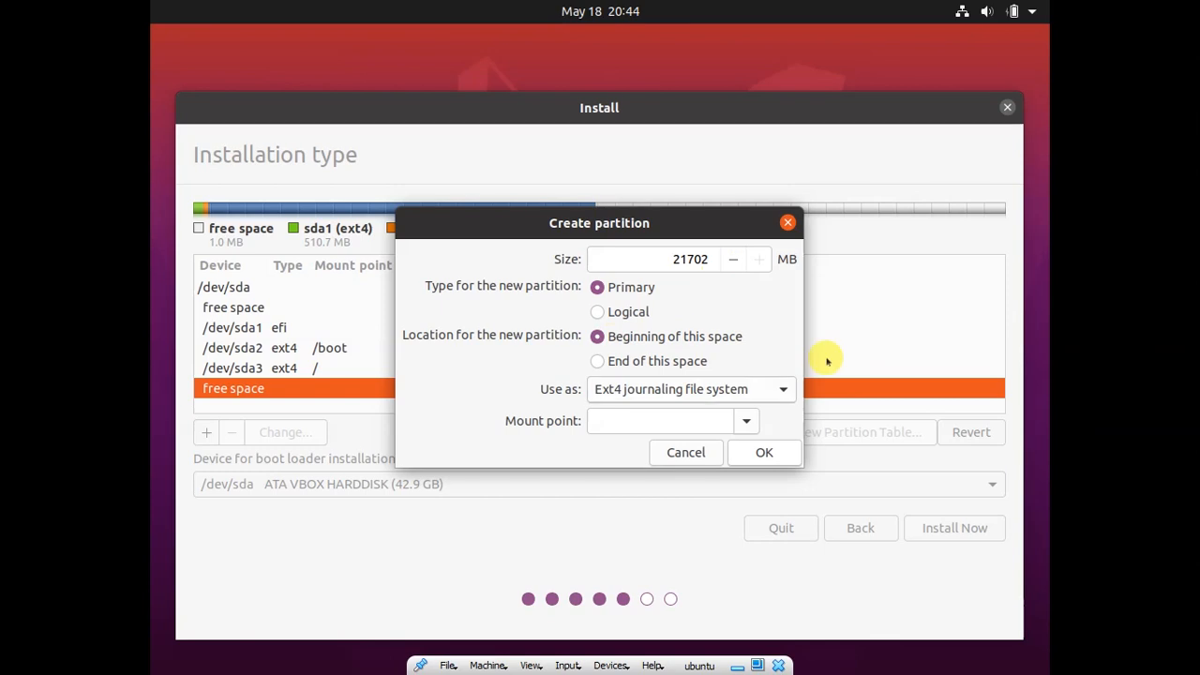
left_click(744, 422)
left_click(675, 495)
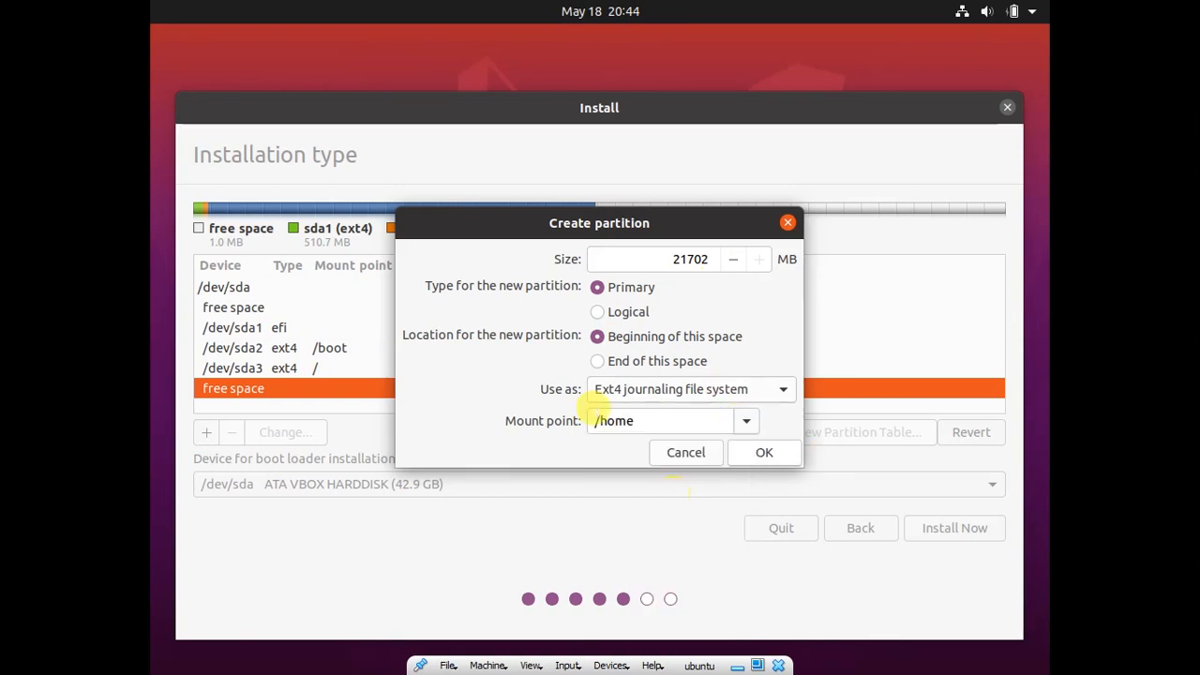
left_click(767, 452)
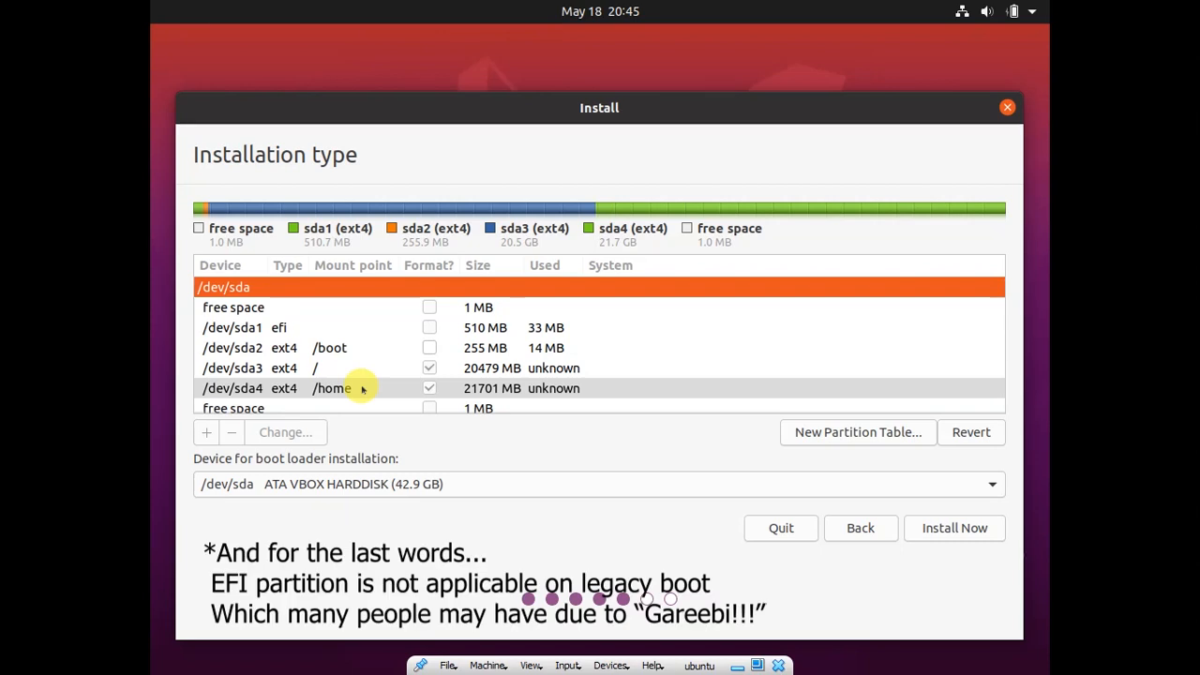
Start the installation, writing the partition changes to disk, and accept Kolkata as the location
left_click(924, 528)
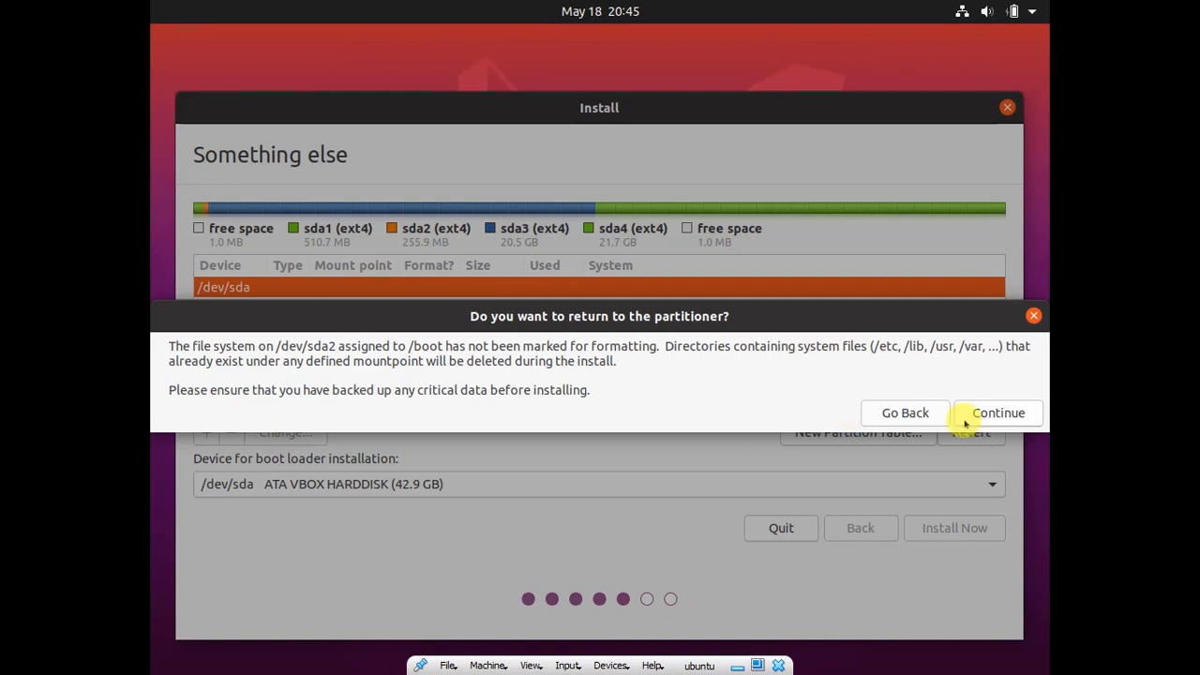
left_click(999, 413)
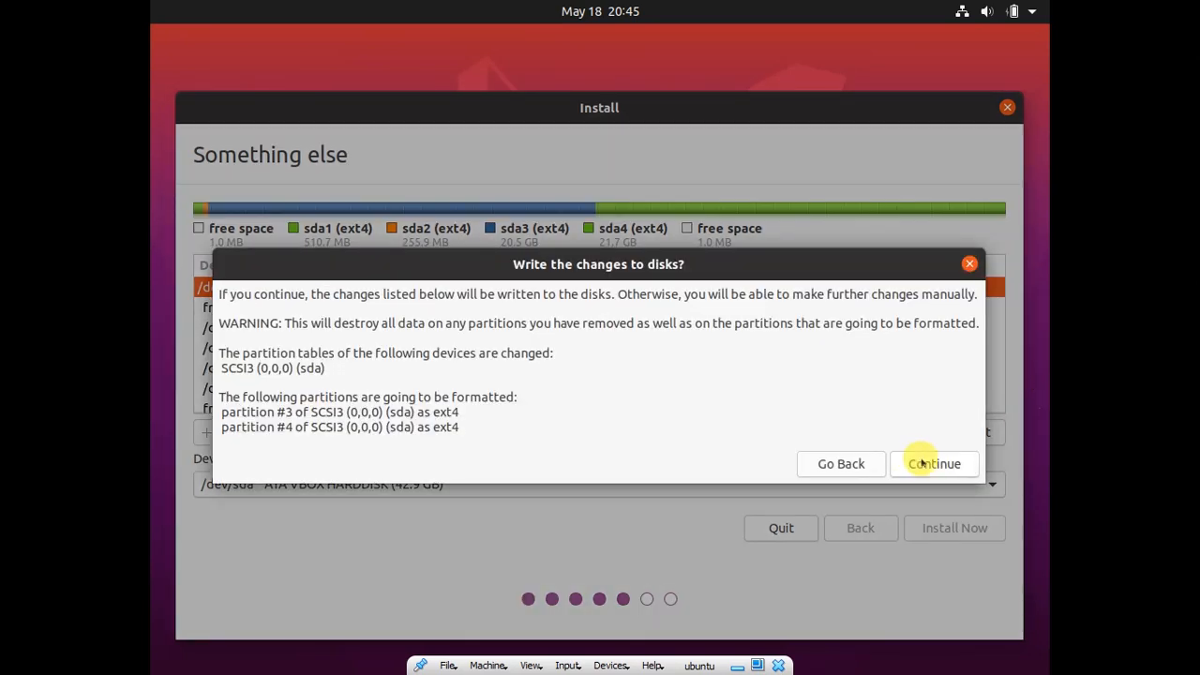
left_click(922, 463)
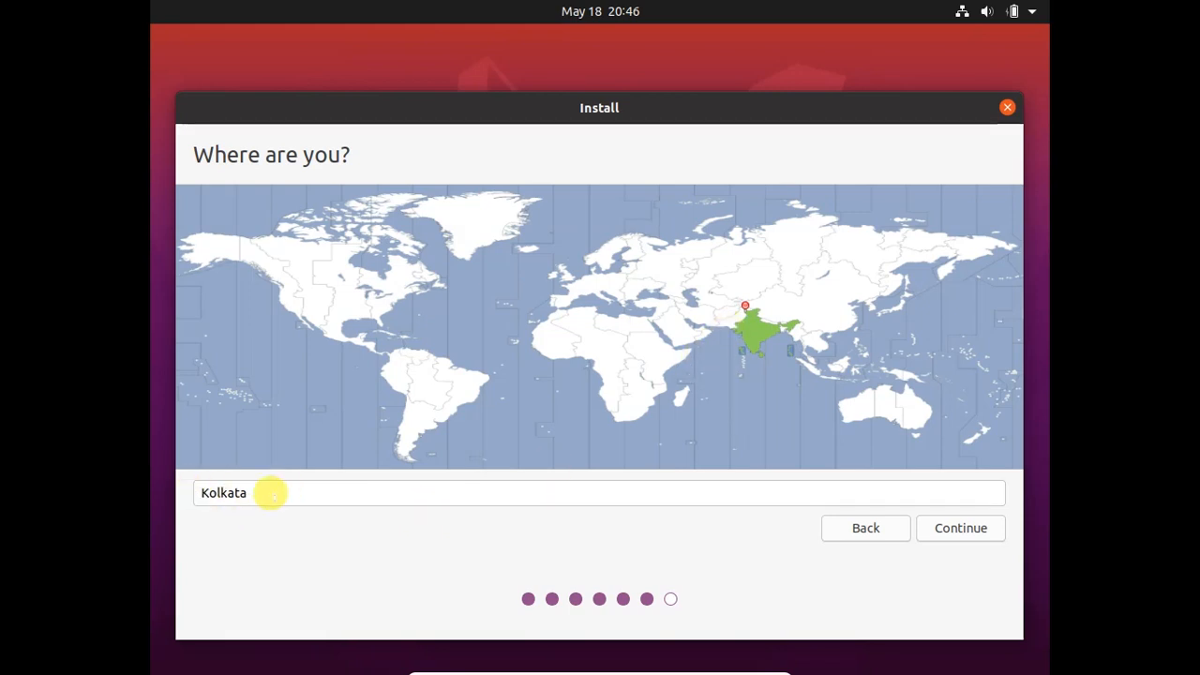
left_click(964, 530)
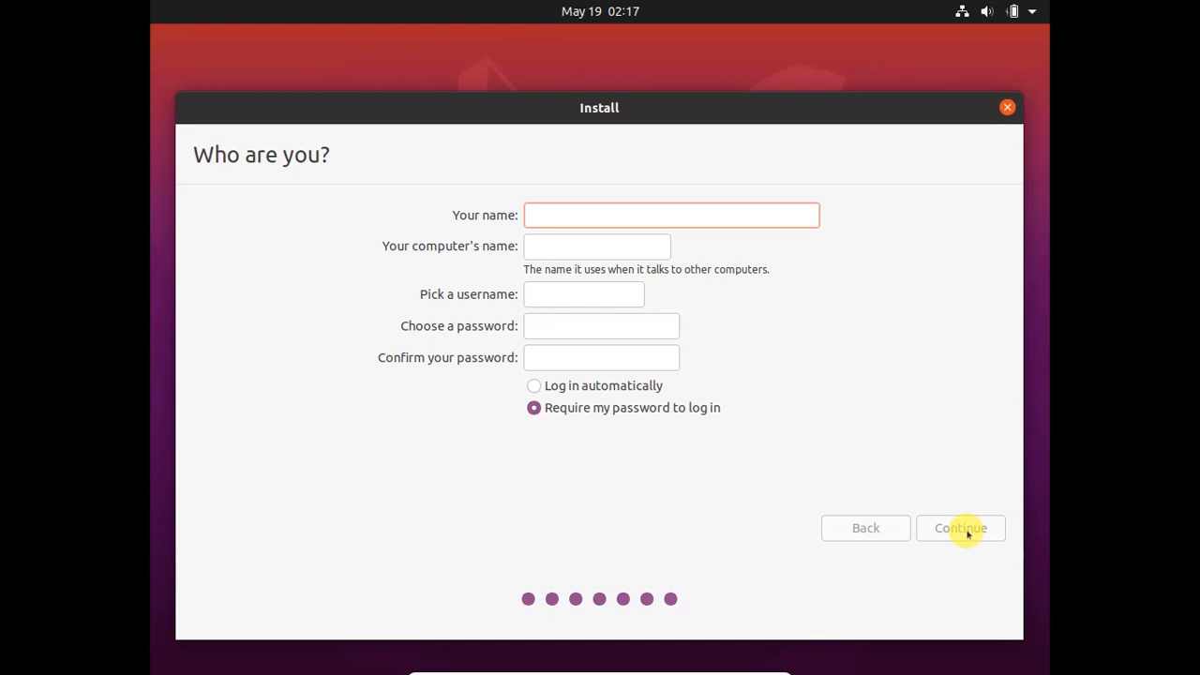
Enter the user's name for the new account
type("aadue")
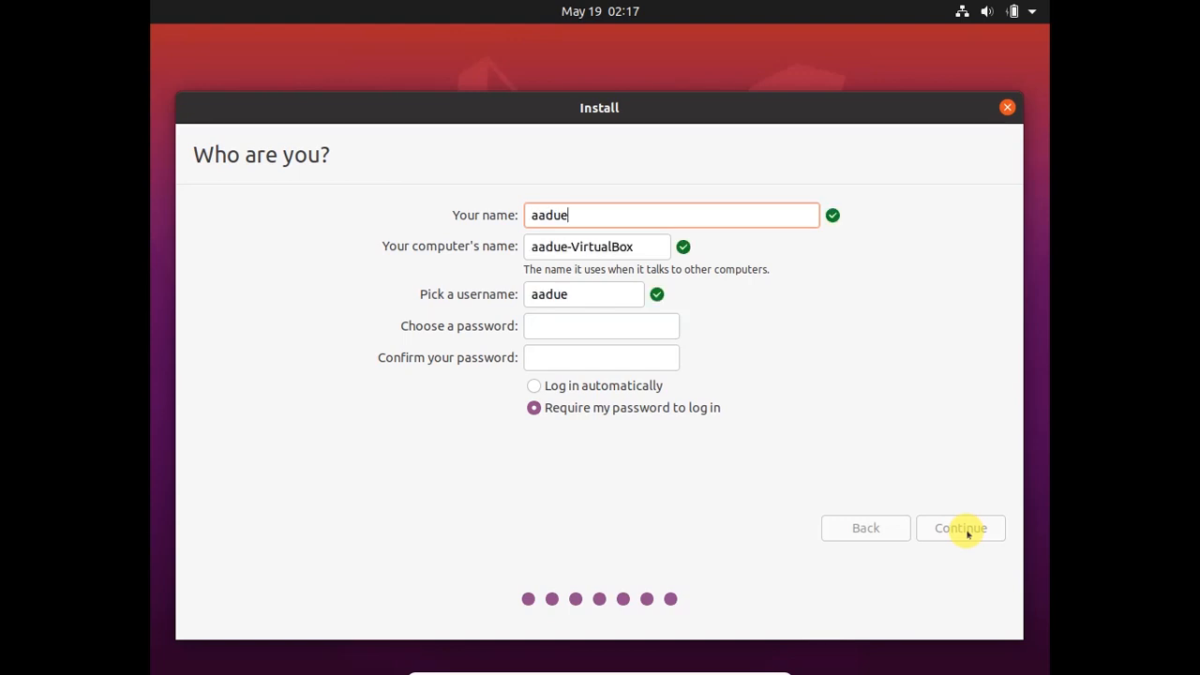
key("BackSpace")
key("BackSpace")
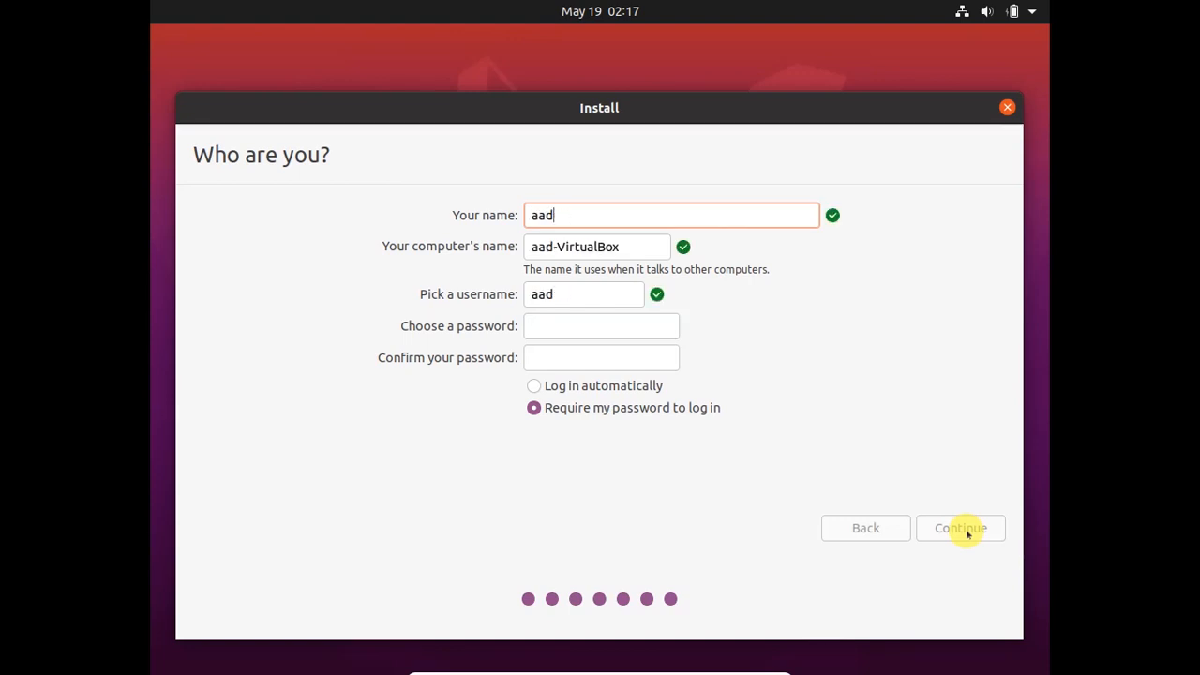
type("ie")
Change the part after the hyphen in the computer's name to budhdhubaksa
key("Tab")
key("End")
key("BackSpace")
key("BackSpace")
key("BackSpace")
key("BackSpace")
key("BackSpace")
key("BackSpace")
key("BackSpace")
key("BackSpace")
key("BackSpace")
key("BackSpace")
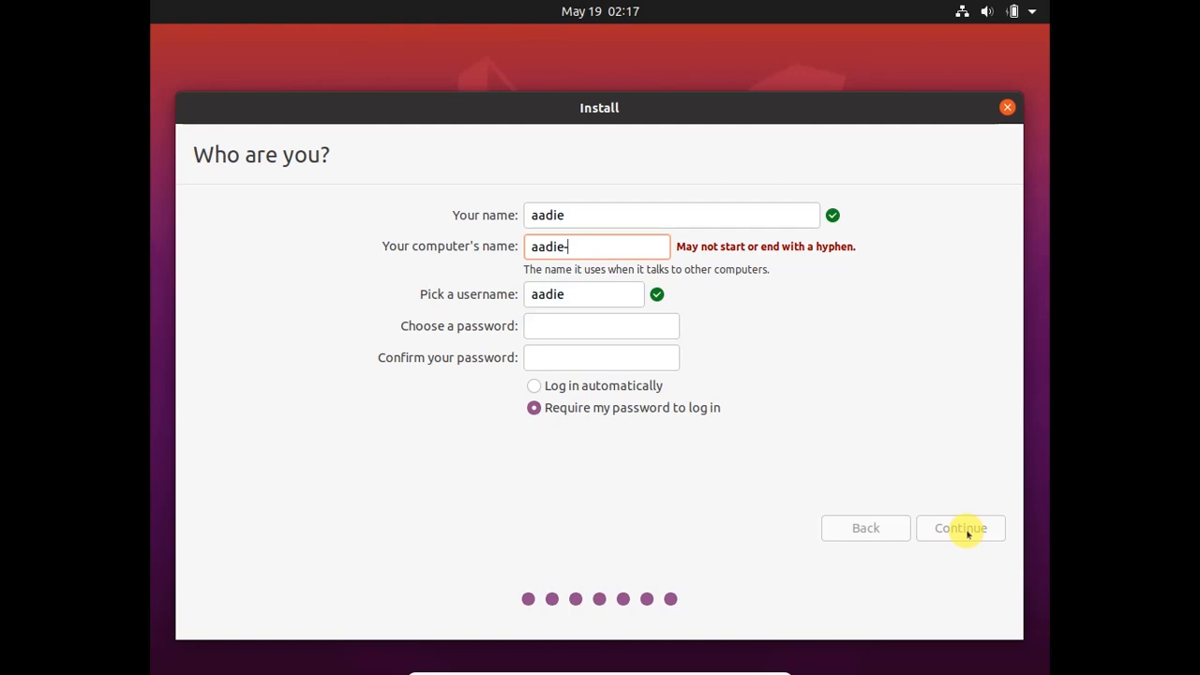
type("budhdh")
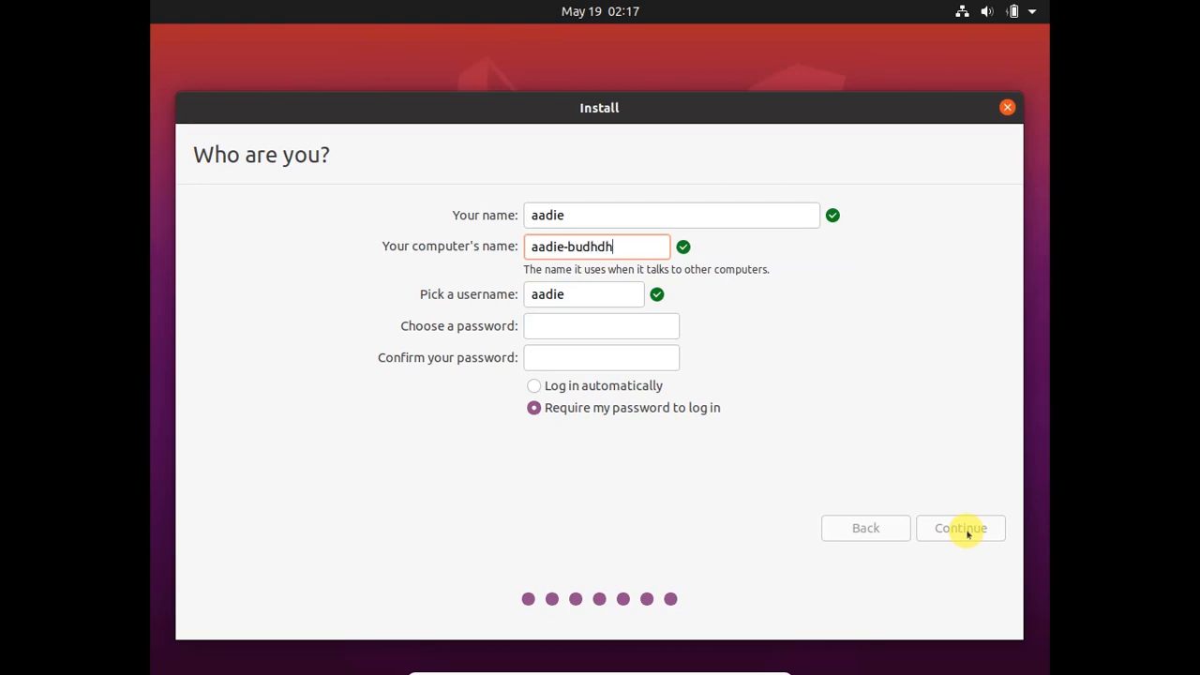
type("ubaksa")
key("Left")
key("Left")
key("Left")
key("Right")
key("Right")
key("Right")
Enter and confirm the account password, keep it required for login, and continue with the installation
left_click(597, 323)
type("••••••")
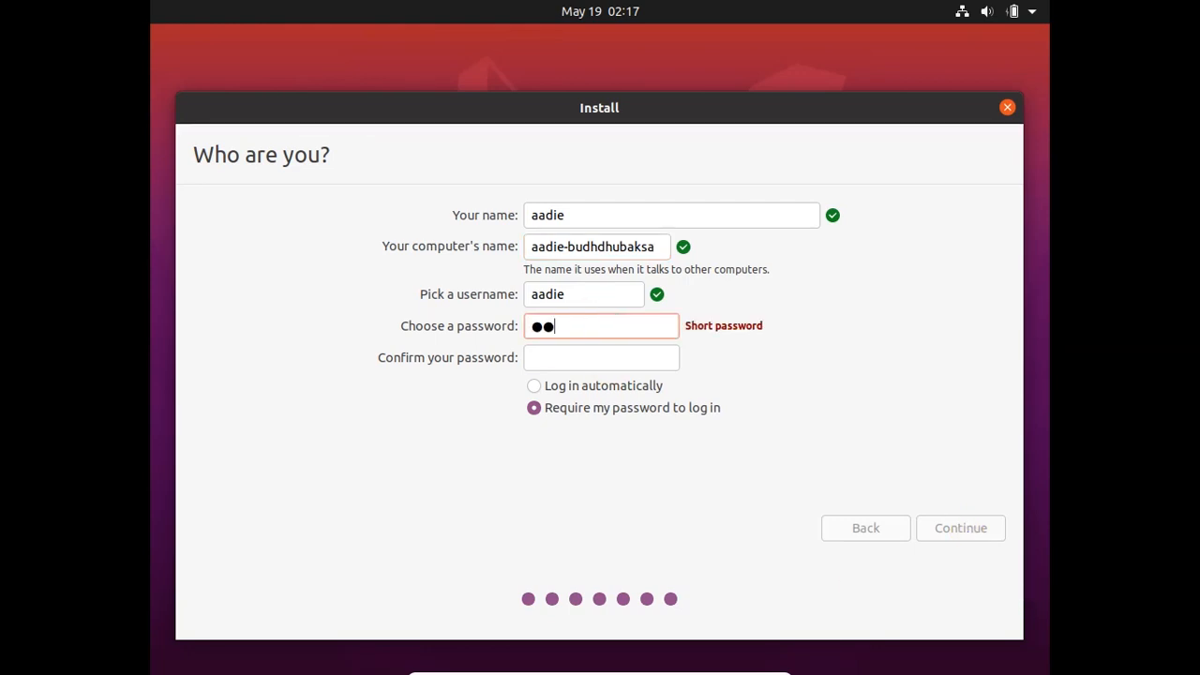
type("••")
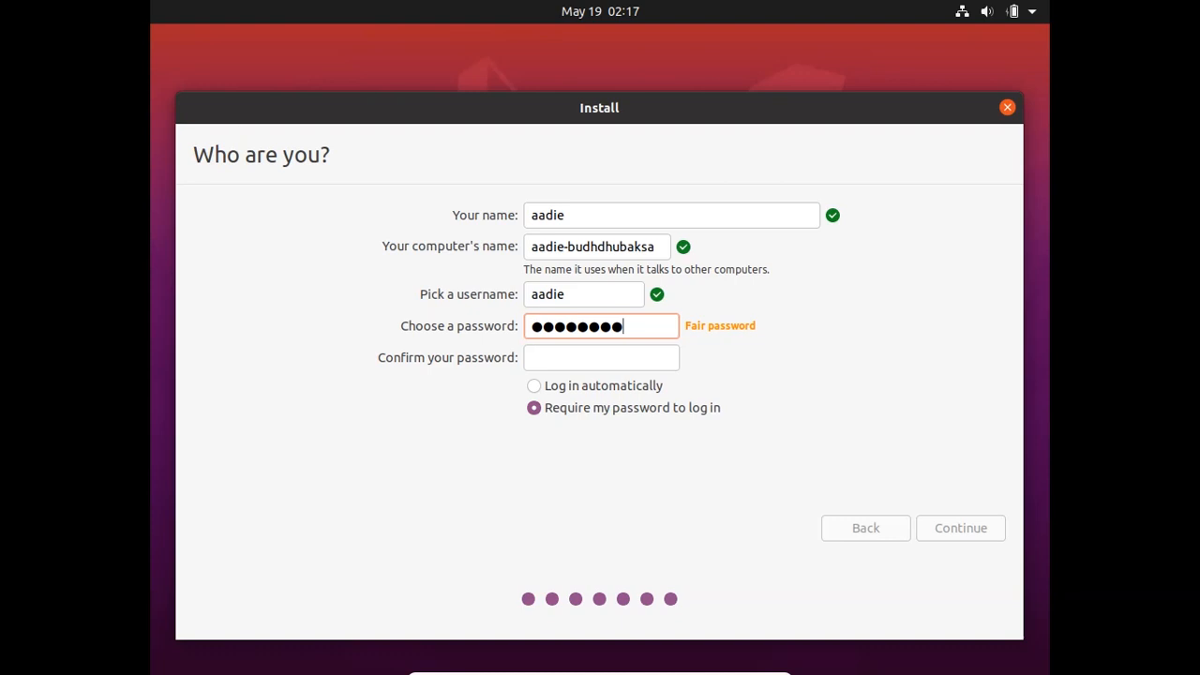
left_click(574, 354)
type("••••••••")
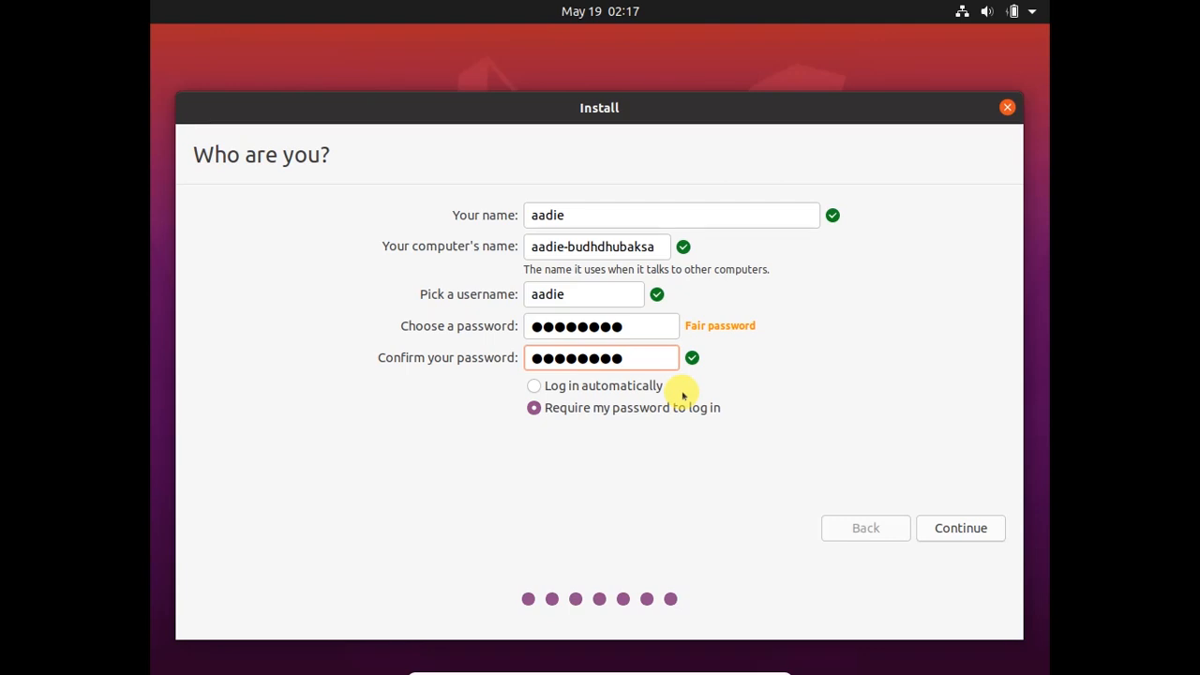
left_click(971, 529)
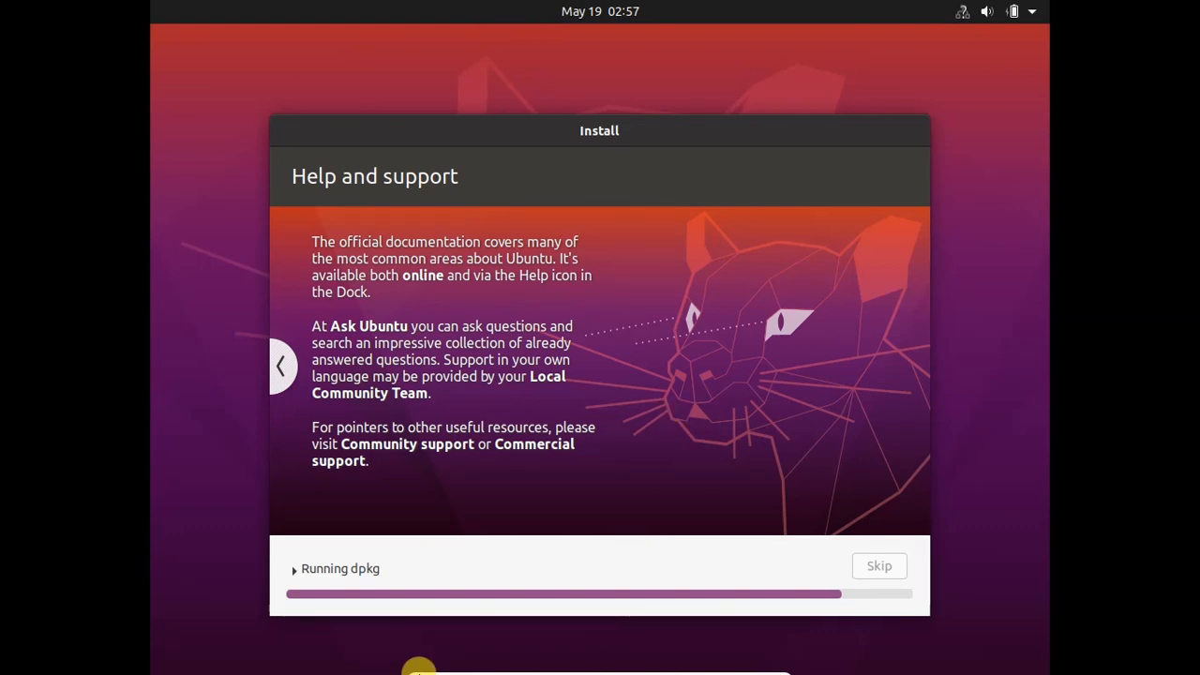
Remove the Ubuntu installation disk from the virtual optical drive once the installation has completed
mouse_move(831, 666)
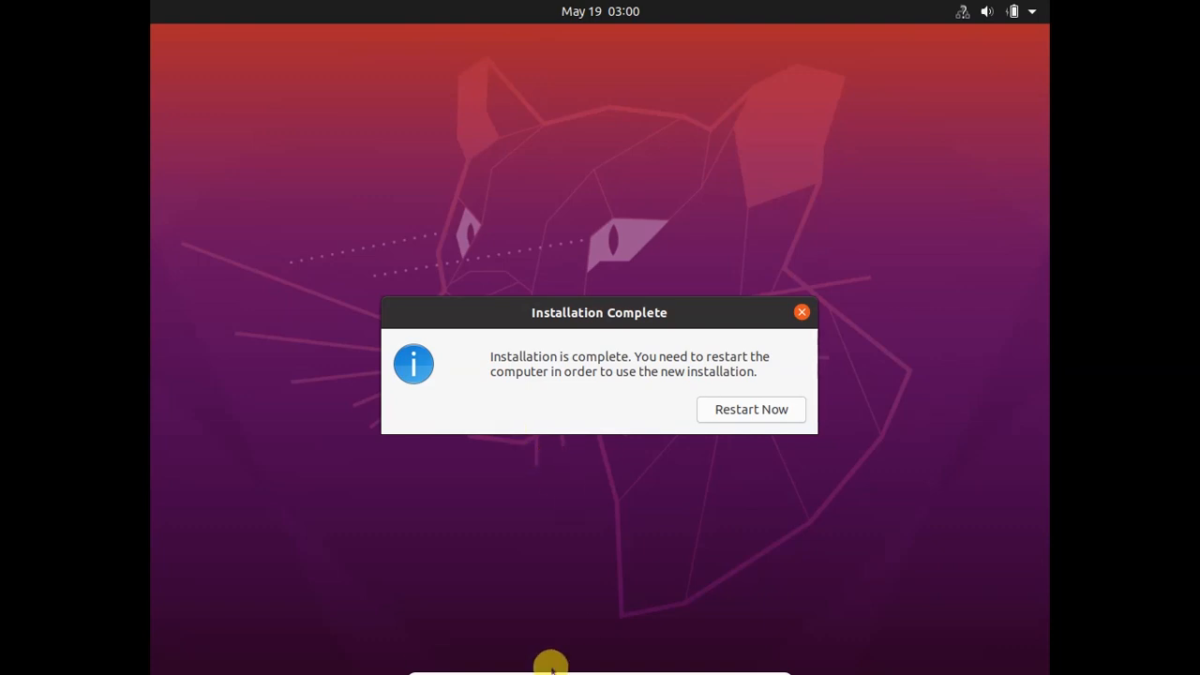
mouse_move(556, 669)
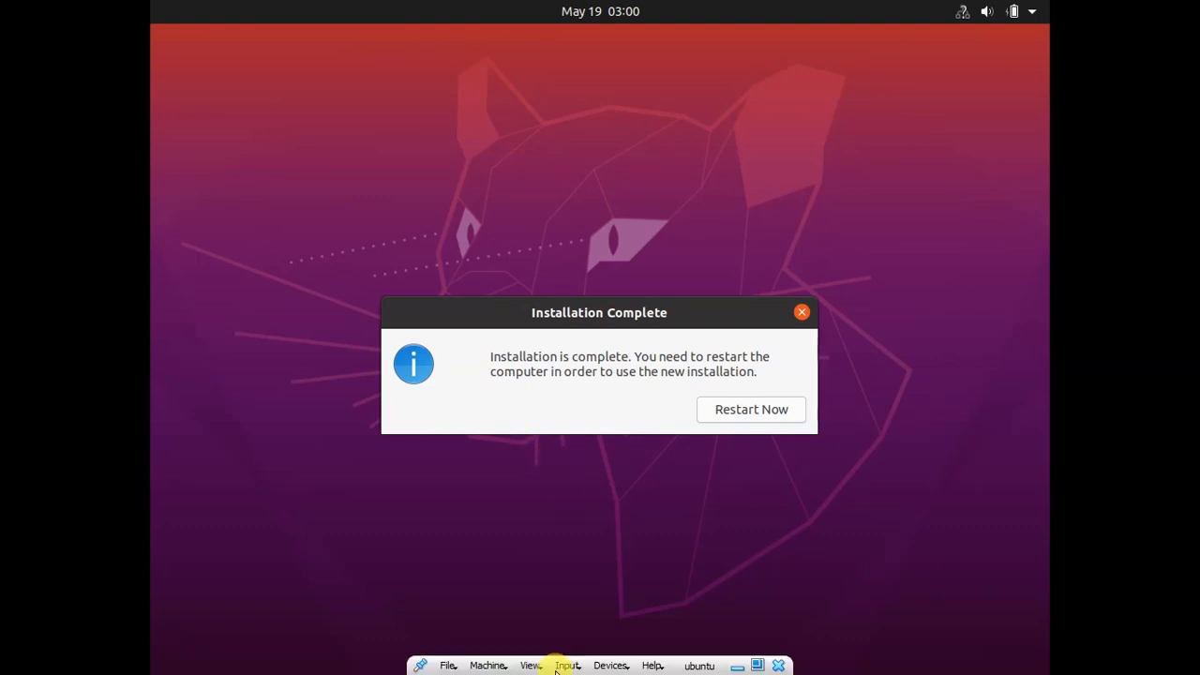
left_click(607, 666)
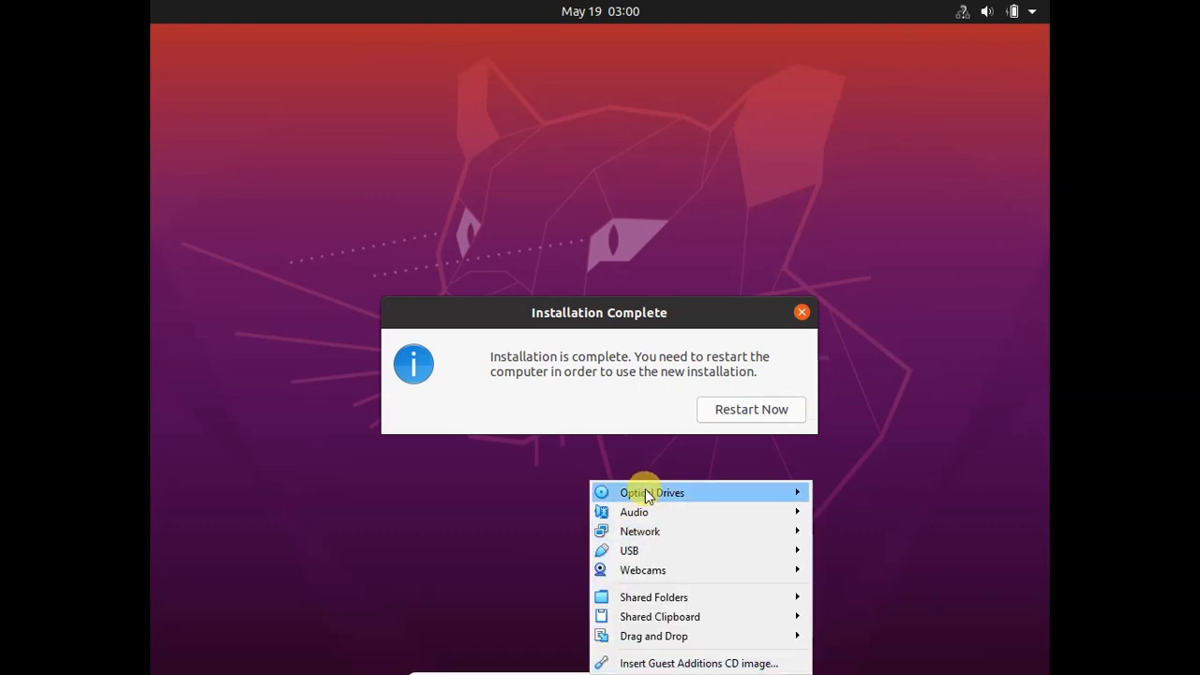
mouse_move(644, 492)
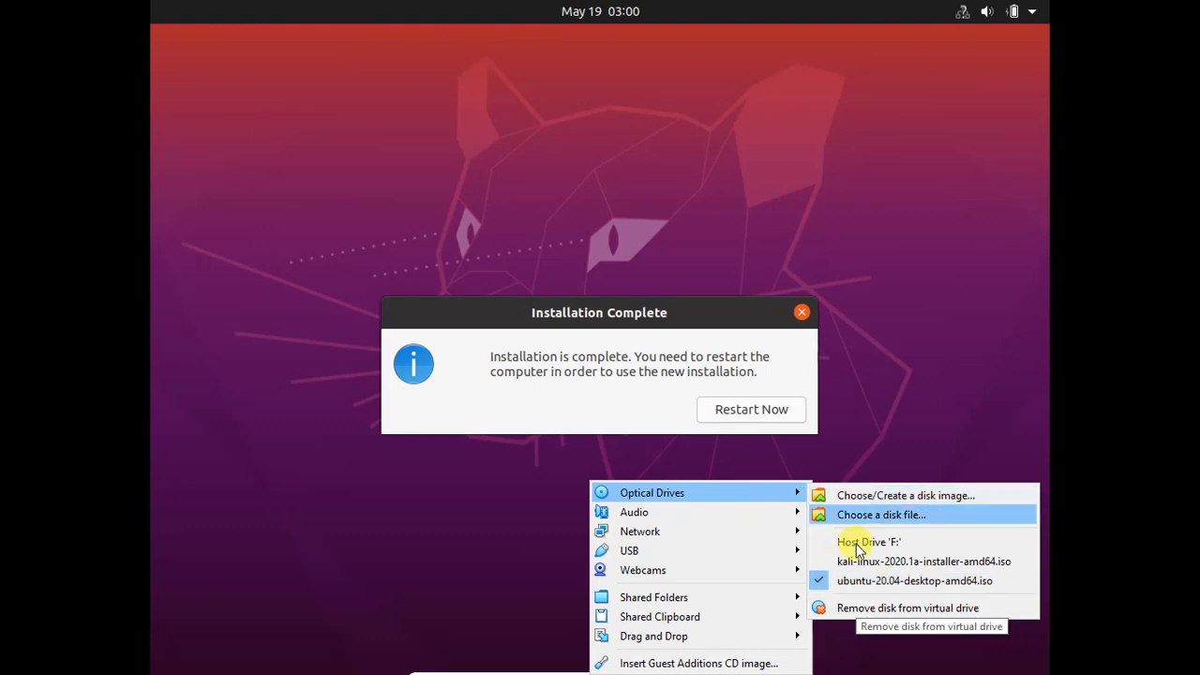
left_click(968, 609)
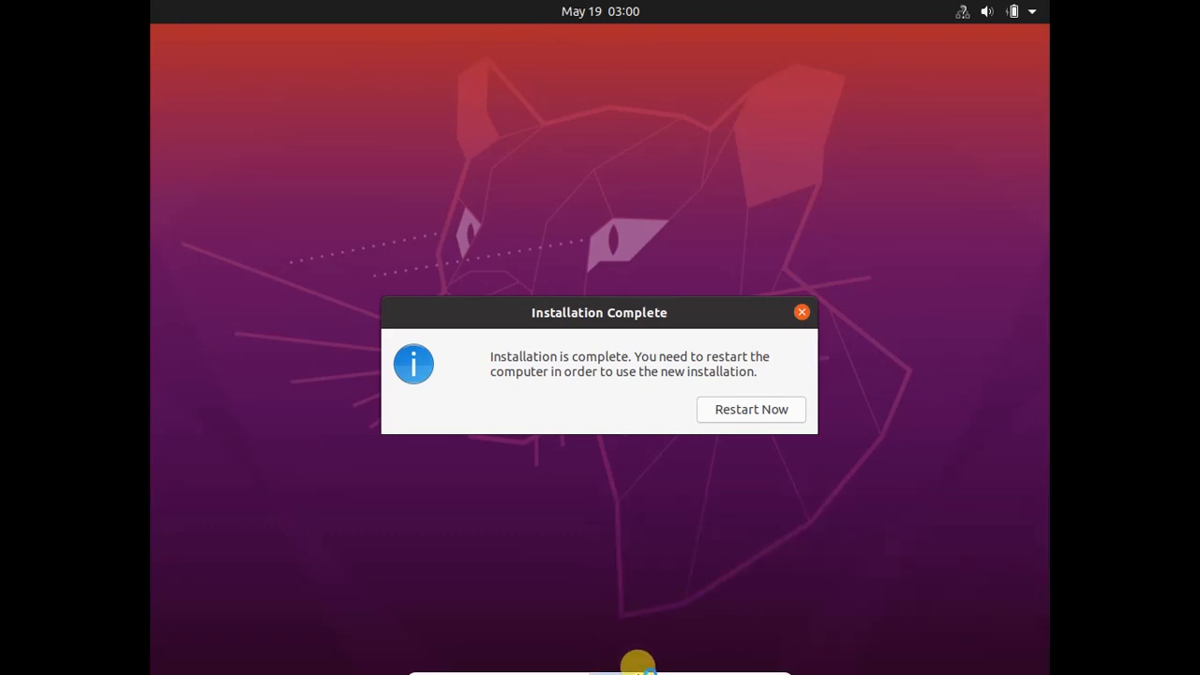
Insert the Guest Additions CD image into the virtual machine and restart it to use the new installation
mouse_move(641, 668)
left_click(602, 664)
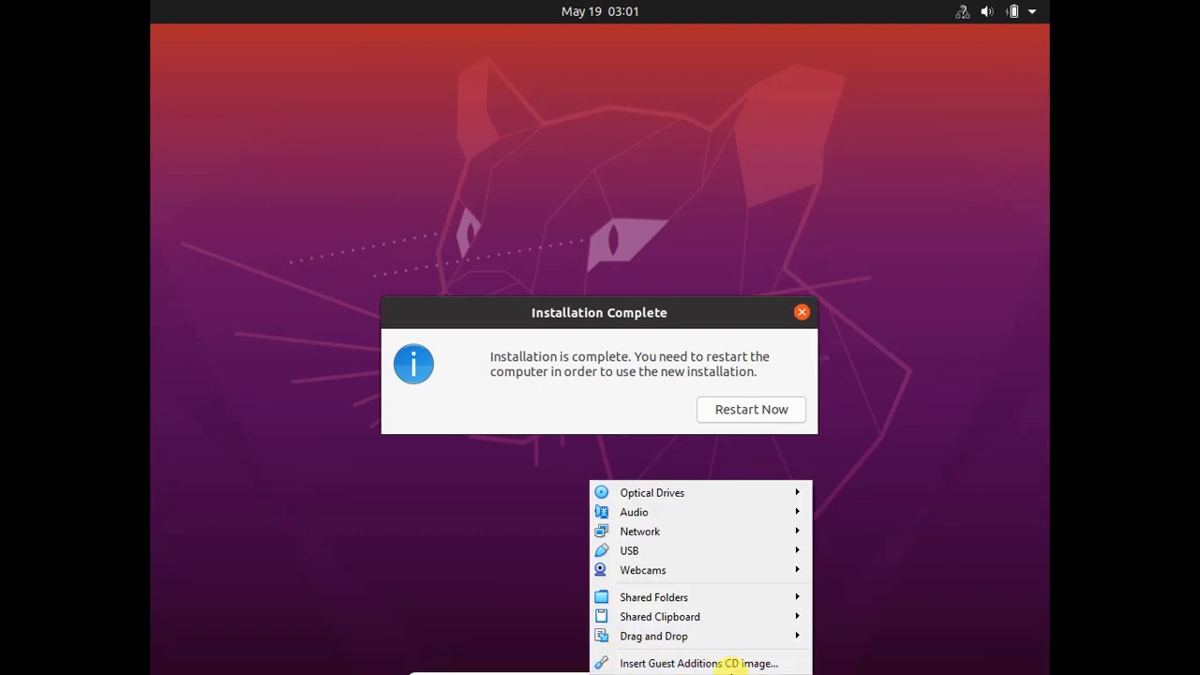
left_click(708, 663)
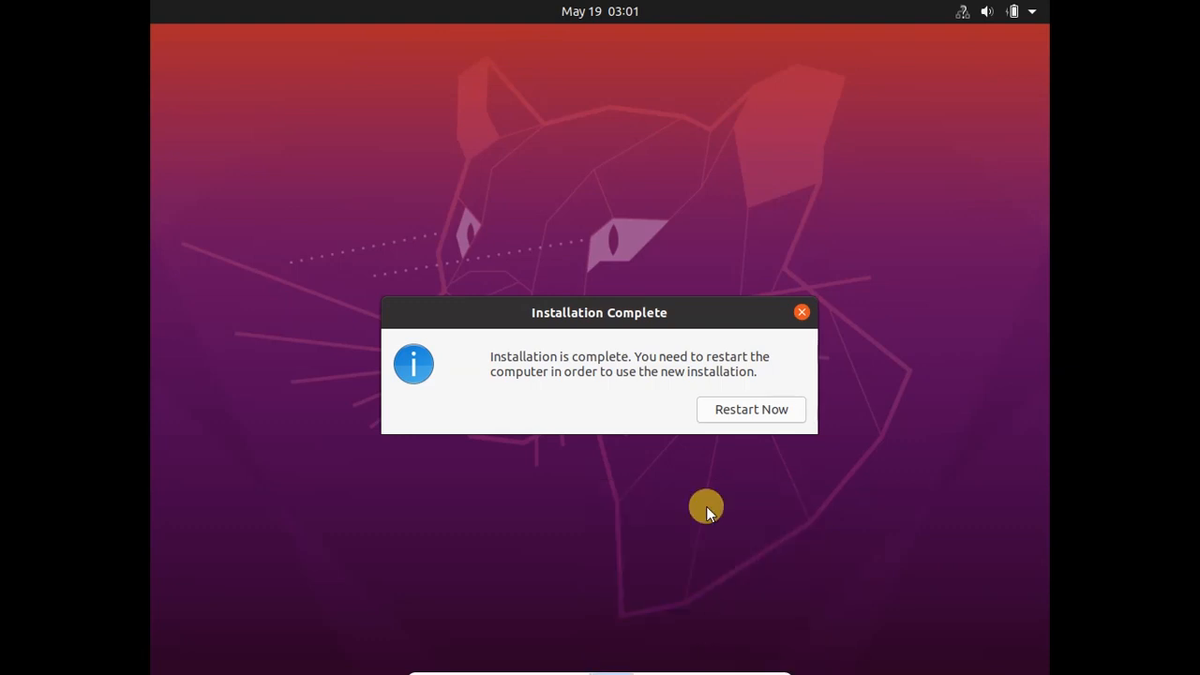
left_click(732, 410)
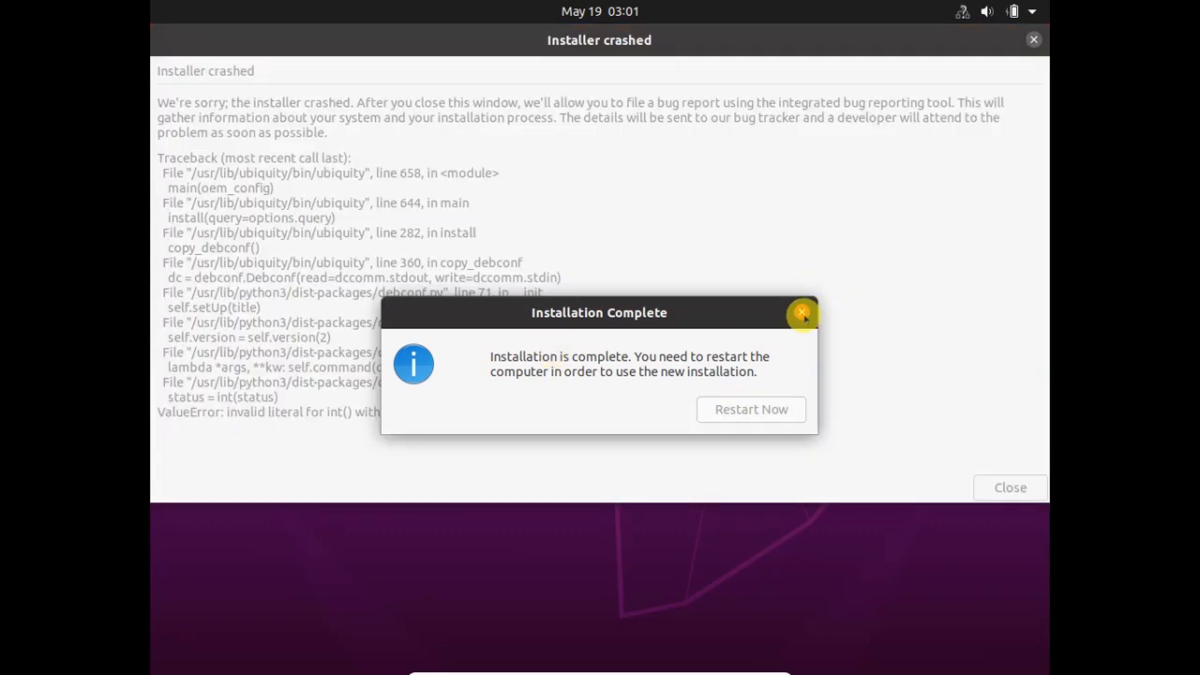
Dismiss the installation-complete message, restart the virtual machine from VirtualBox, and close the mouse pointer integration notice
left_click(802, 314)
mouse_move(622, 662)
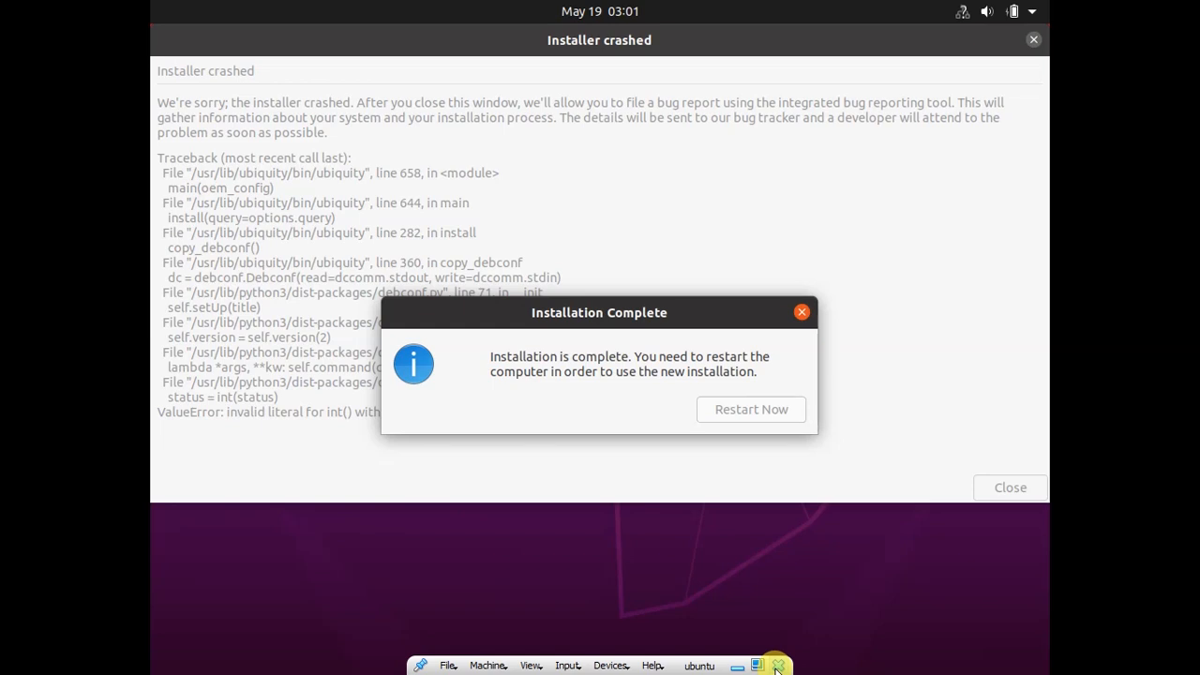
left_click(448, 668)
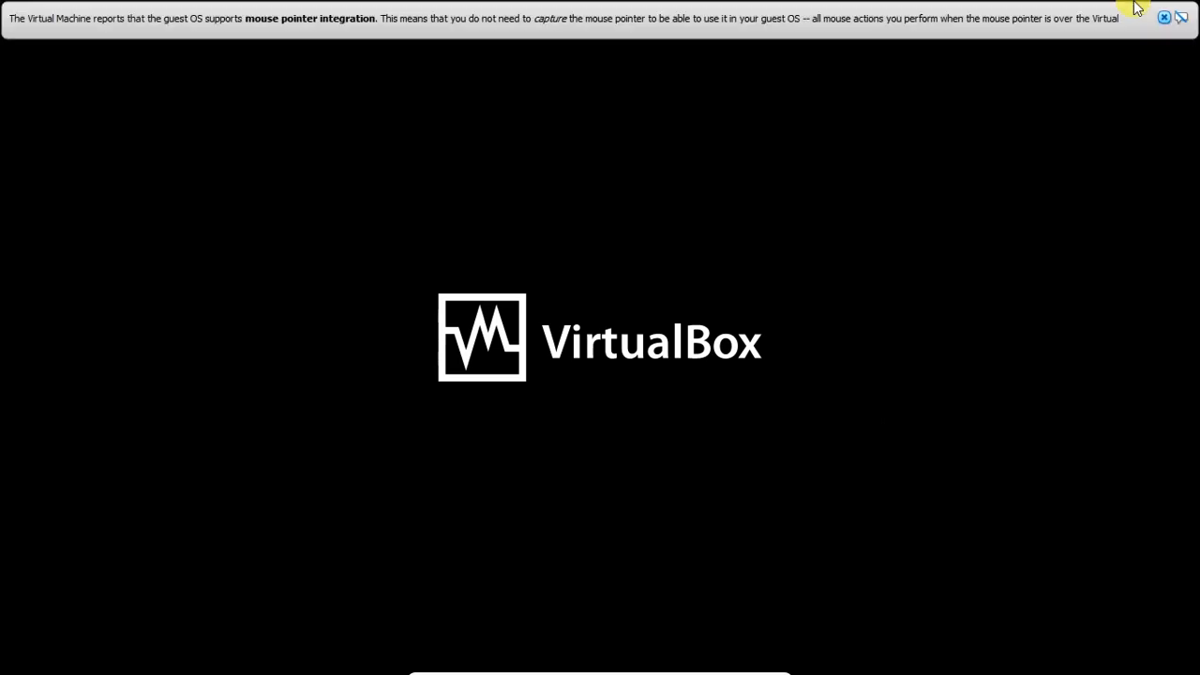
left_click(1165, 17)
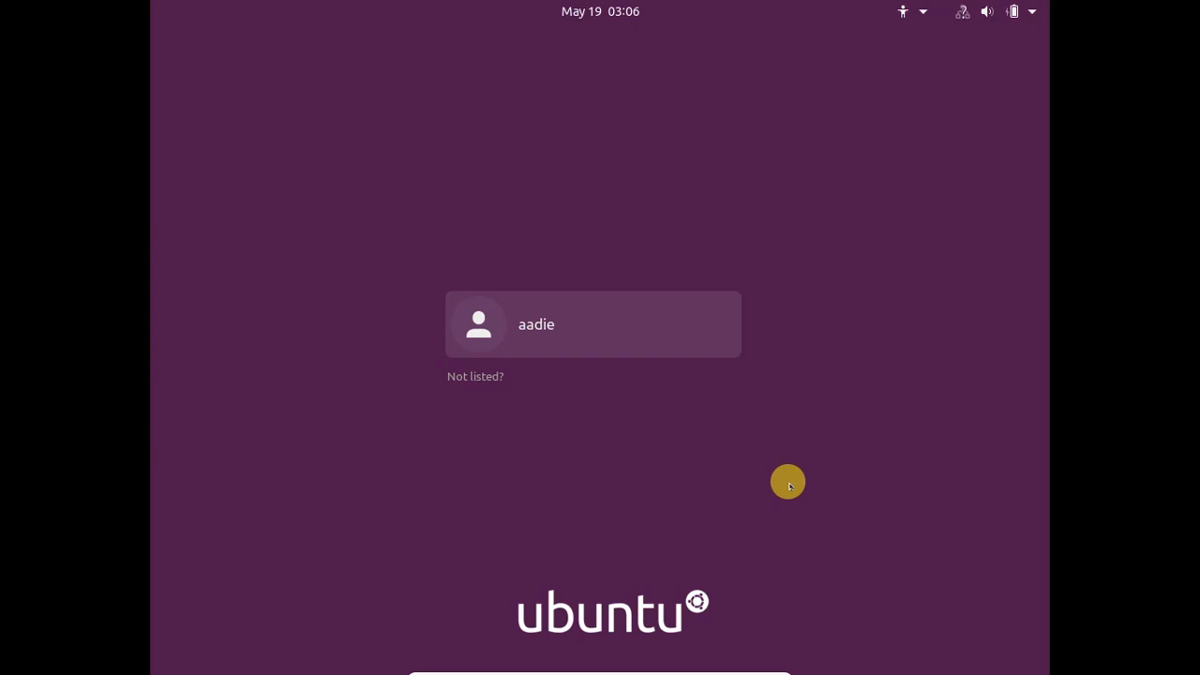
Sign in to the listed user account with the account password, re-entering it until the login is accepted
left_click(529, 336)
type("•••••••")
key("Return")
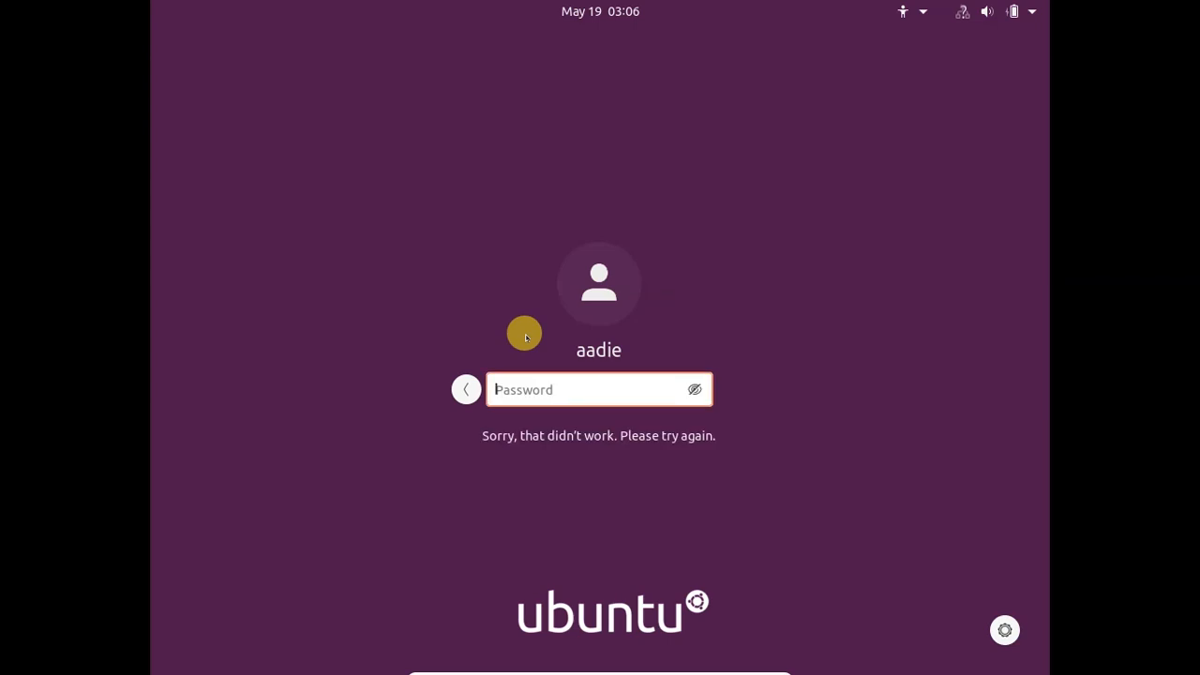
type("••")
key("Return")
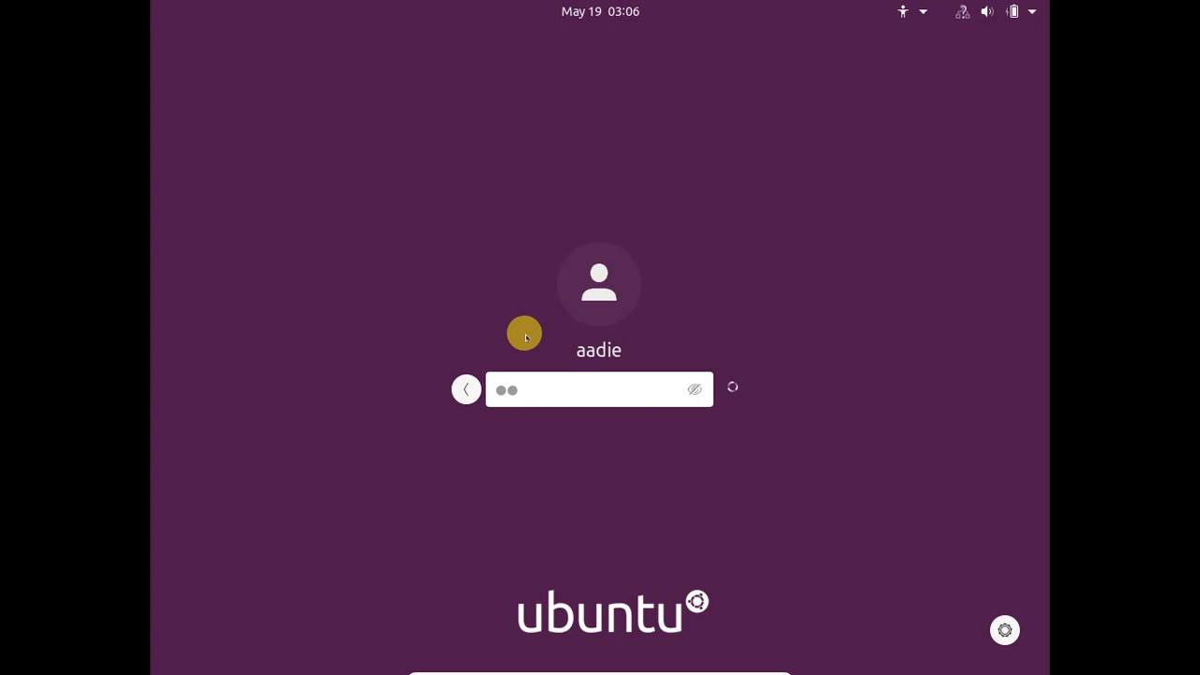
left_click(518, 381)
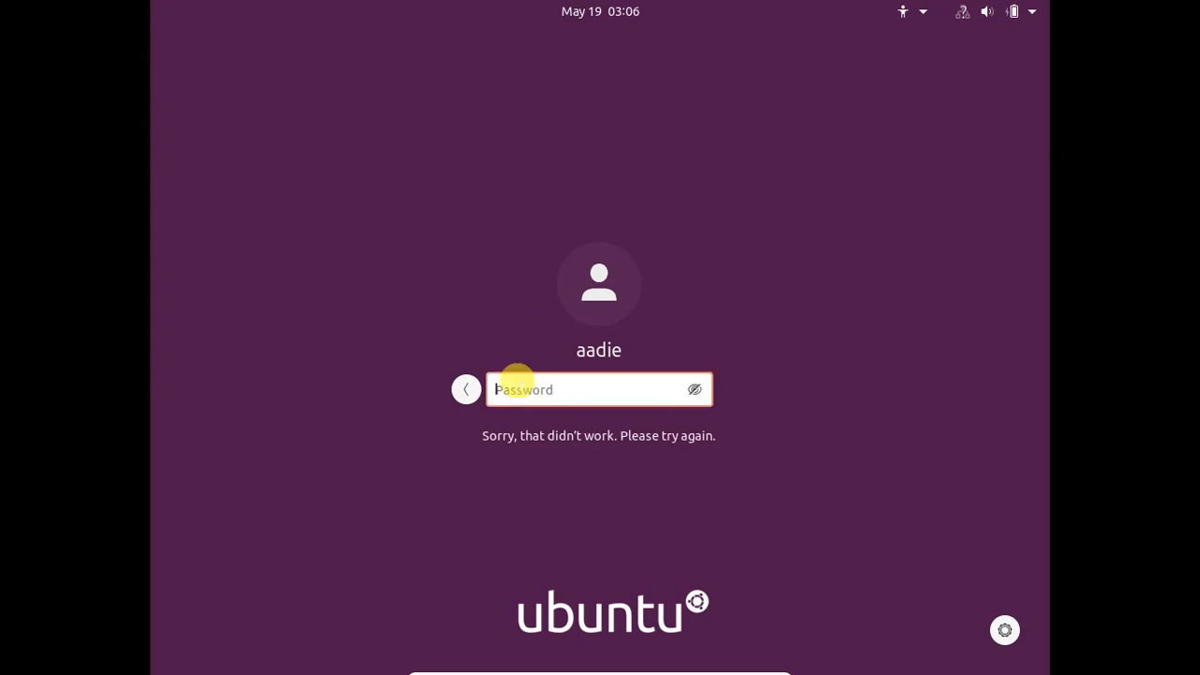
type("•••••••••")
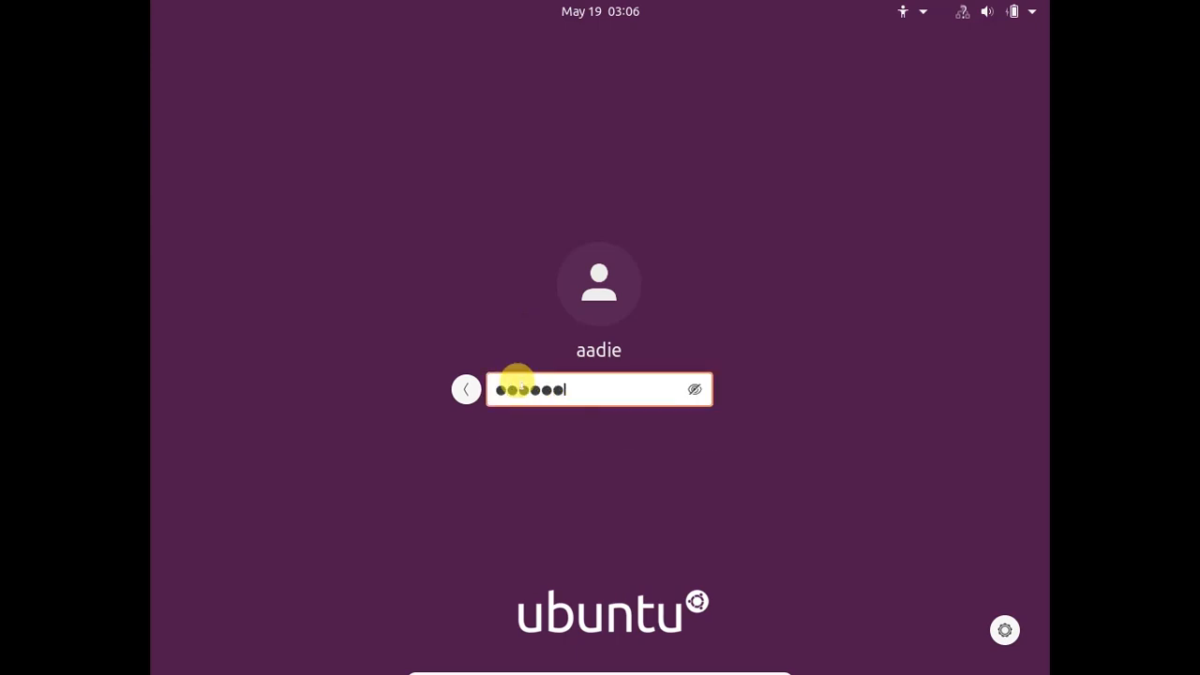
key("Return")
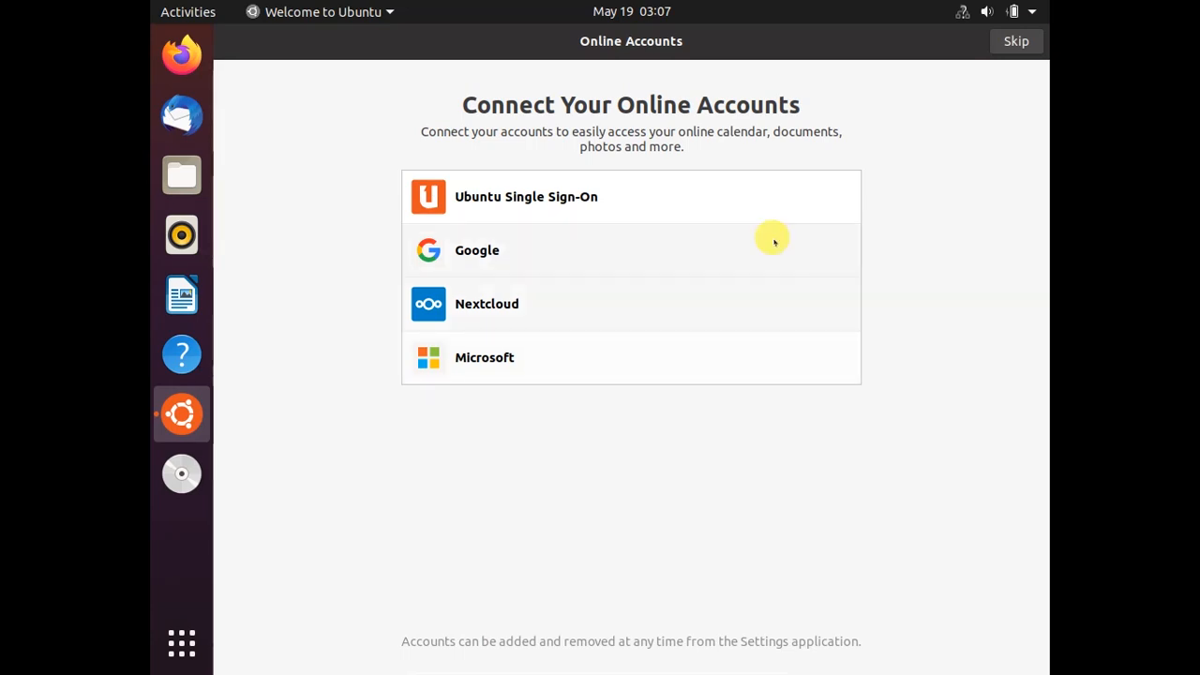
Complete the Ubuntu welcome setup, skipping online accounts, agreeing to send system info to Canonical, and passing through the privacy page
left_click(1027, 39)
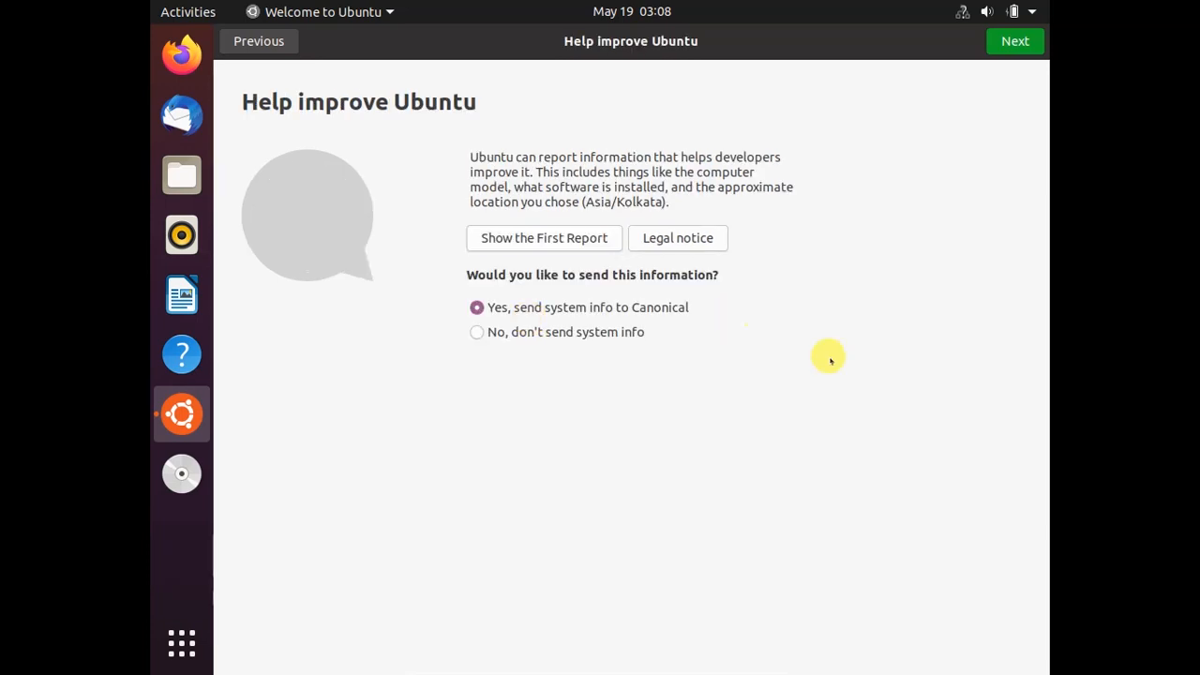
left_click(1015, 42)
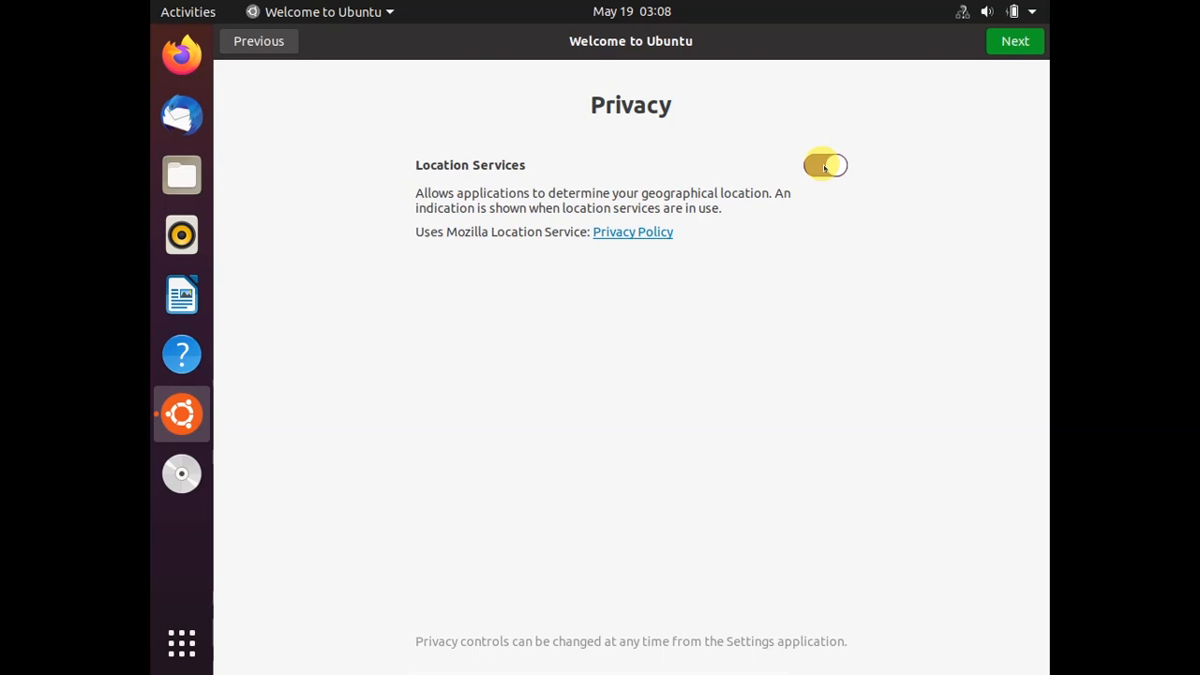
left_click(1004, 42)
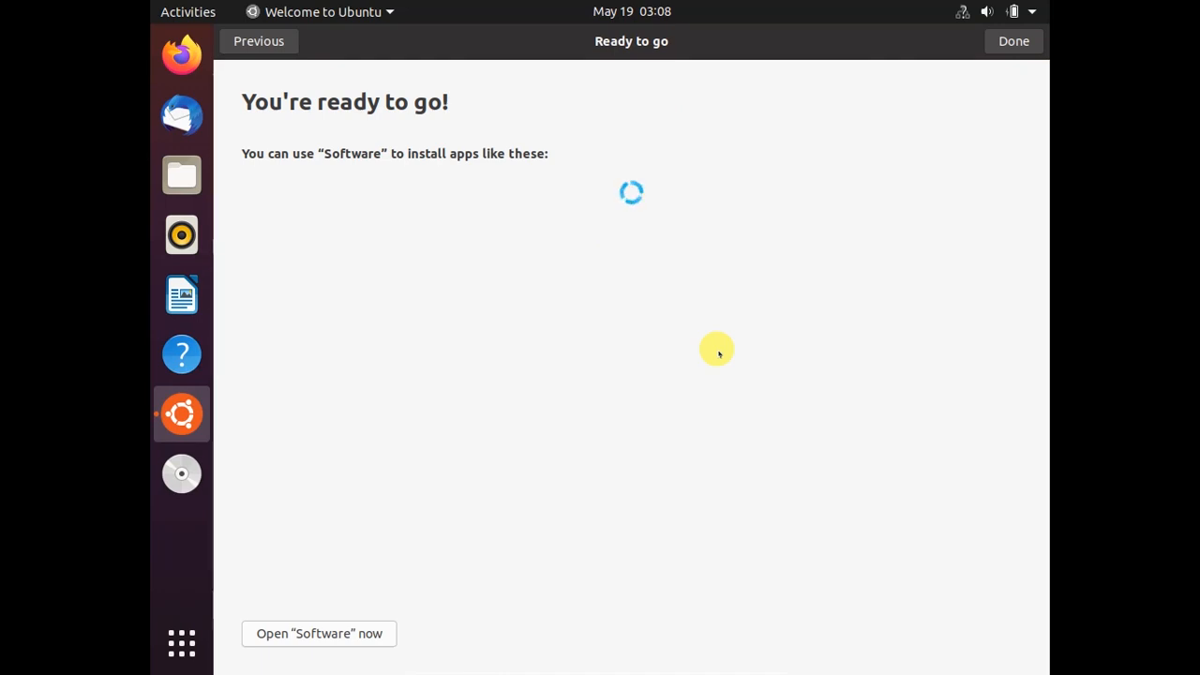
left_click(1013, 42)
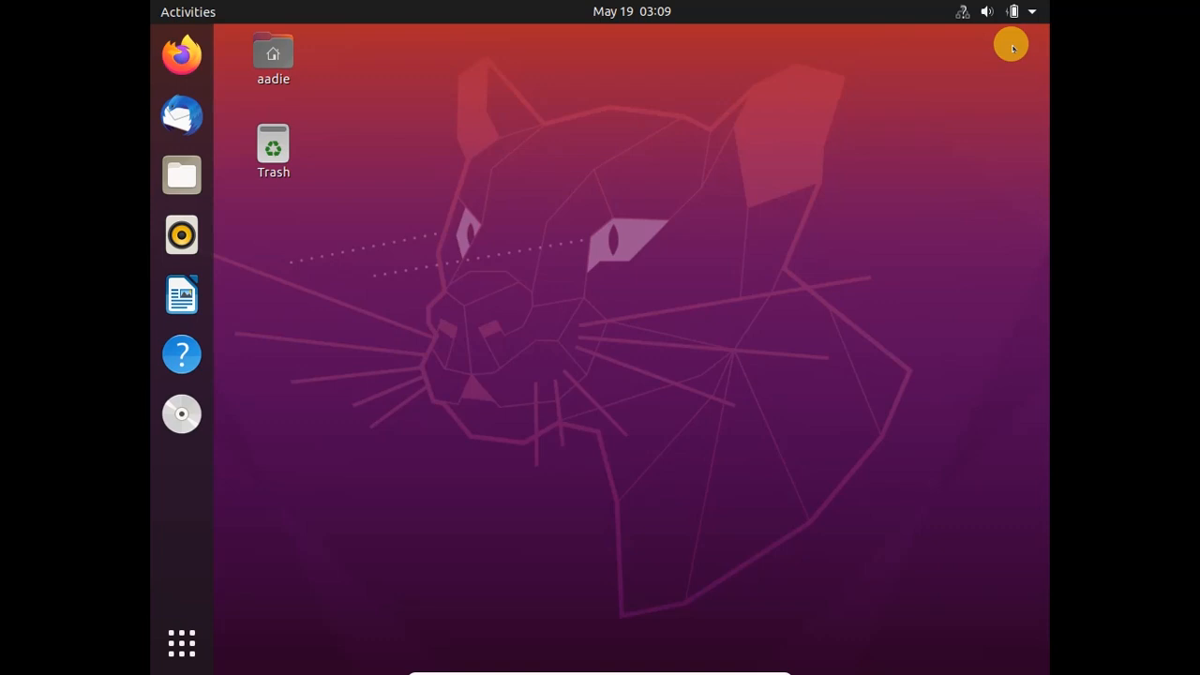
Show the available actions for the inserted Guest Additions disc
right_click(196, 422)
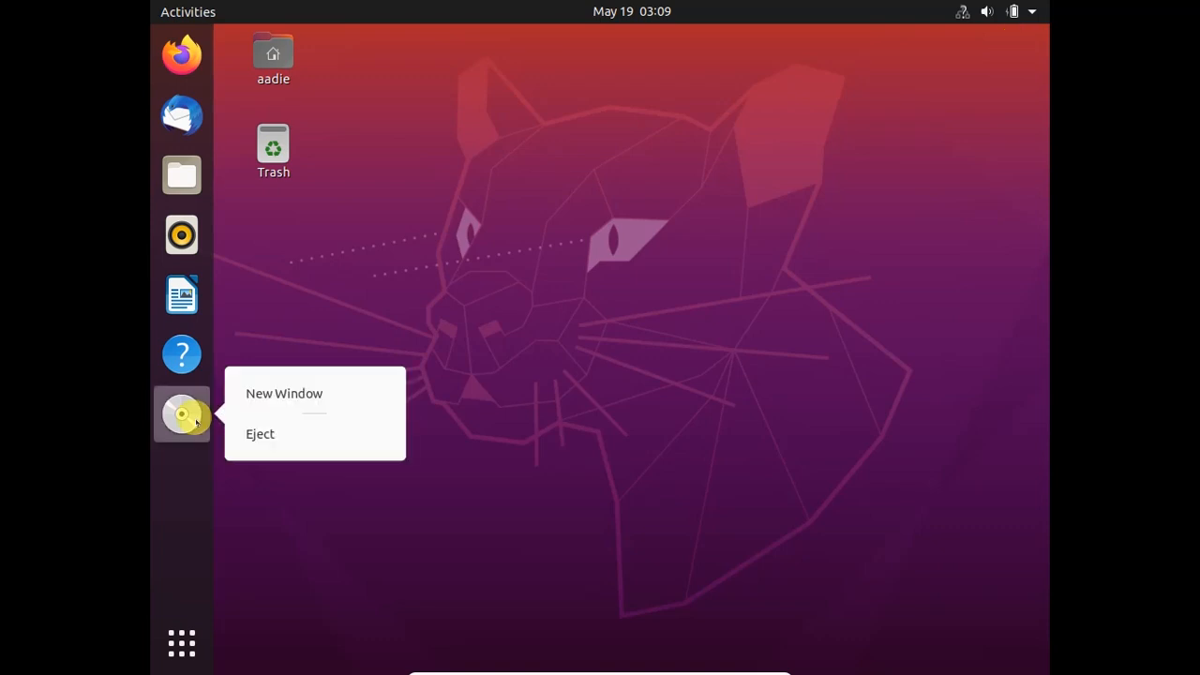